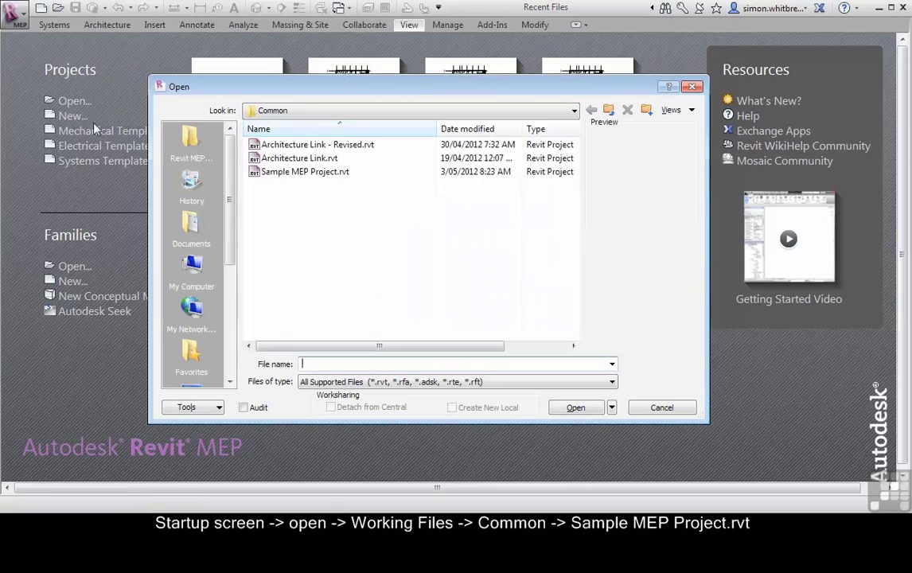
- Open Sample MEP Project.rvt from the Common folder of the Revit MEP 2013 working files
click(190, 139)
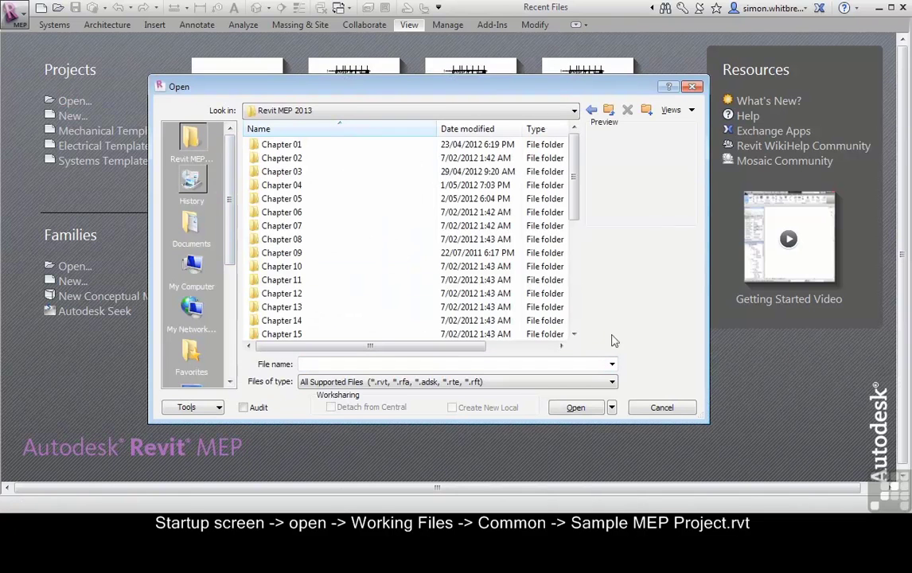
click(574, 311)
double_click(274, 239)
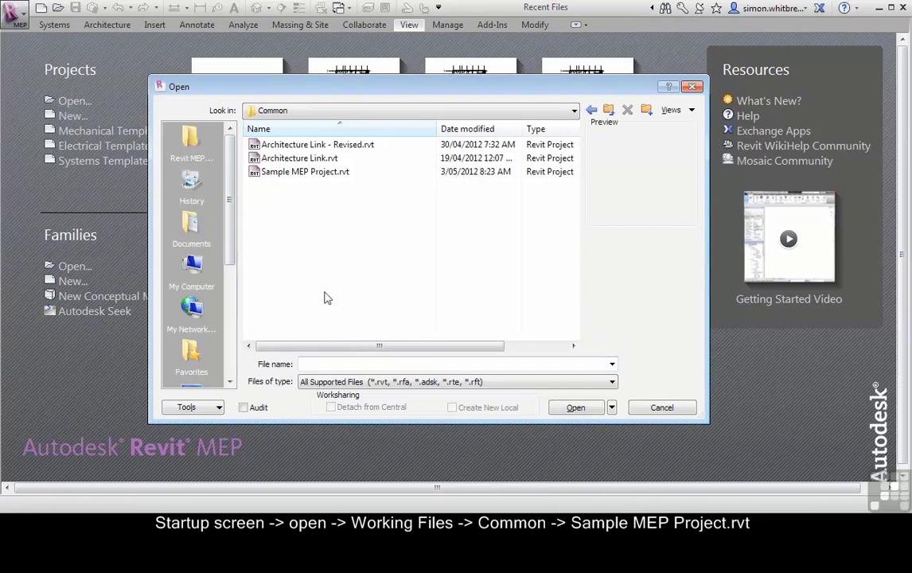
click(317, 173)
double_click(317, 173)
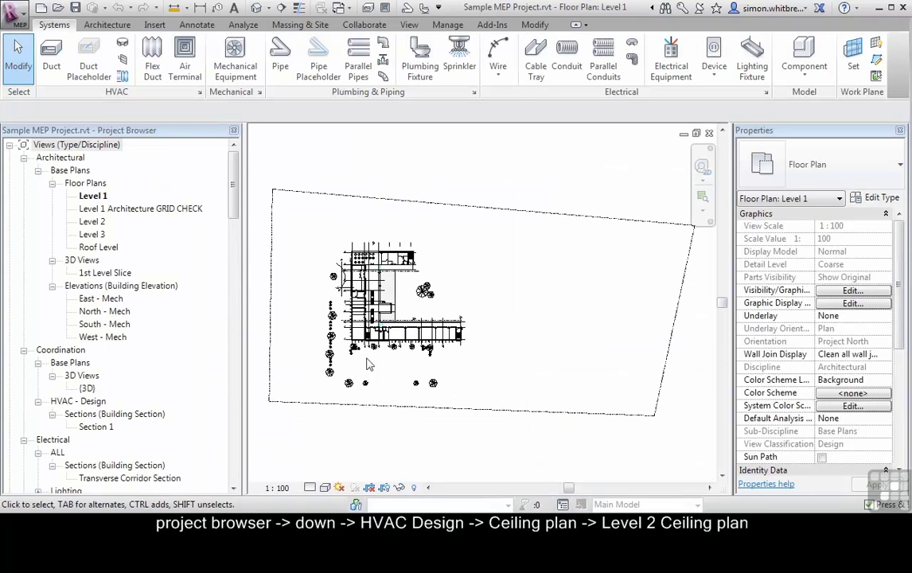
- Open the Level 2 Ceiling Plan view from the HVAC - Design ceiling plans
drag(234, 192, 235, 276)
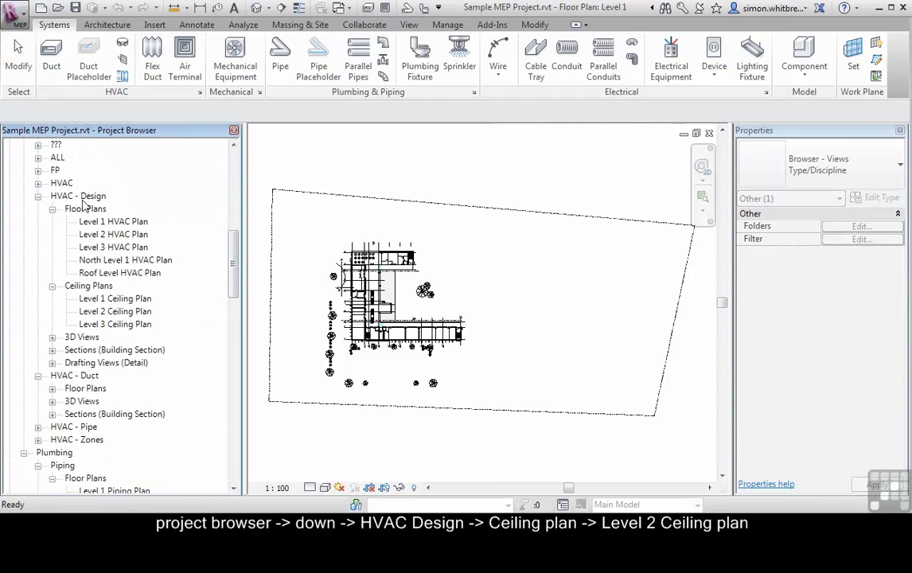
double_click(109, 313)
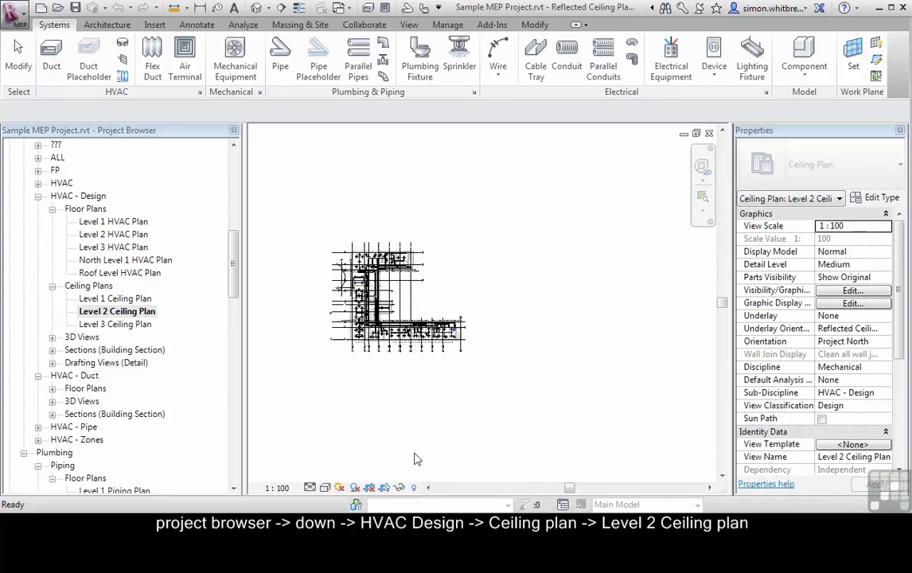
scroll(354, 328, up, 2)
scroll(359, 327, up, 1)
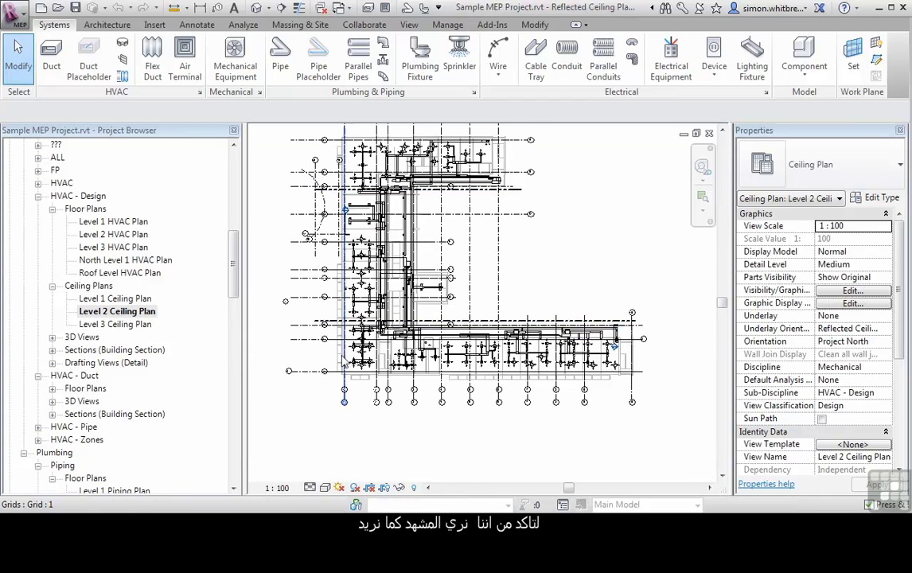
scroll(344, 361, up, 2)
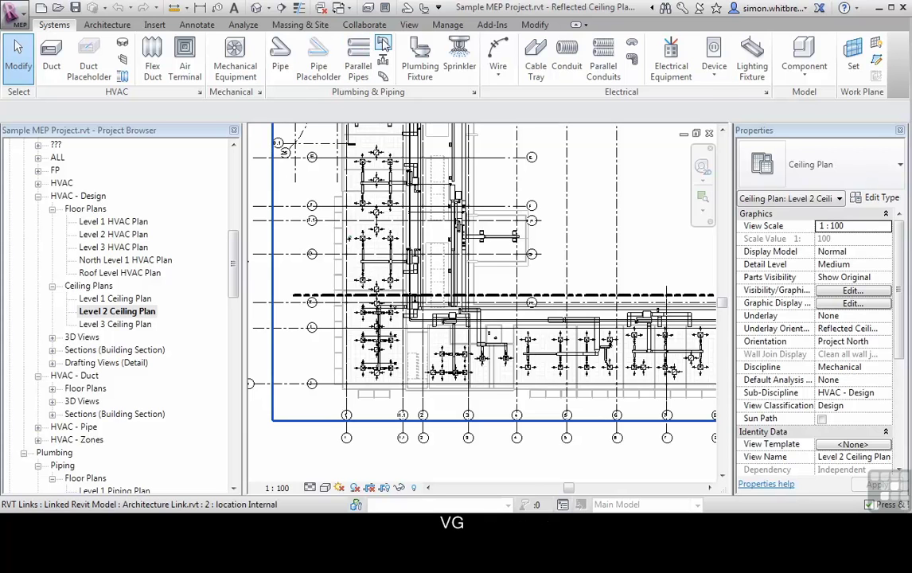
- In the view's Visibility/Graphic Overrides, set the display settings of Architecture Link.rvt to Custom
click(408, 25)
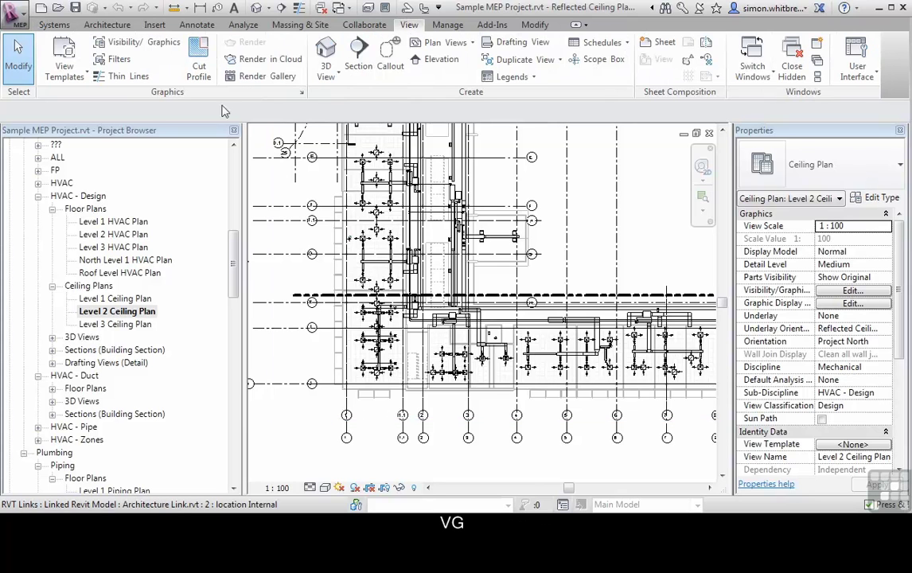
click(140, 46)
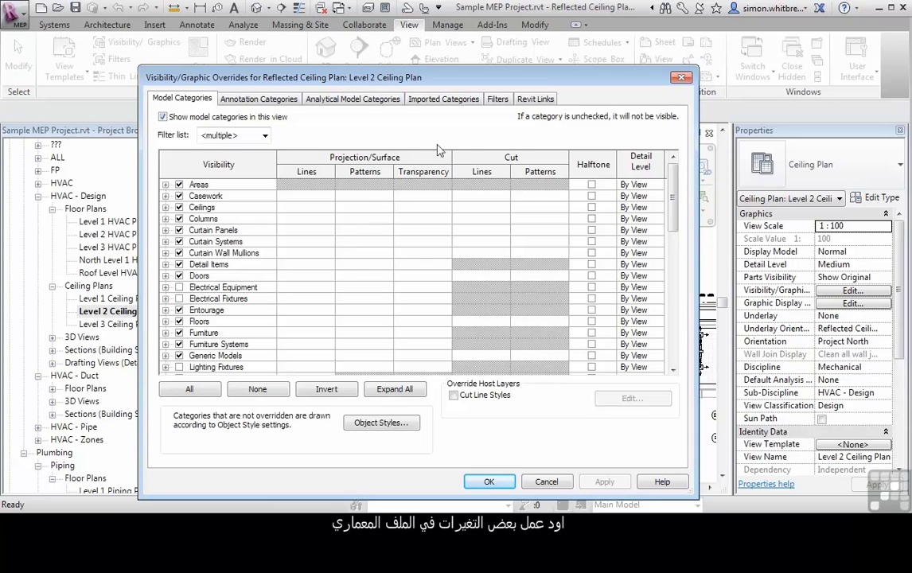
click(536, 100)
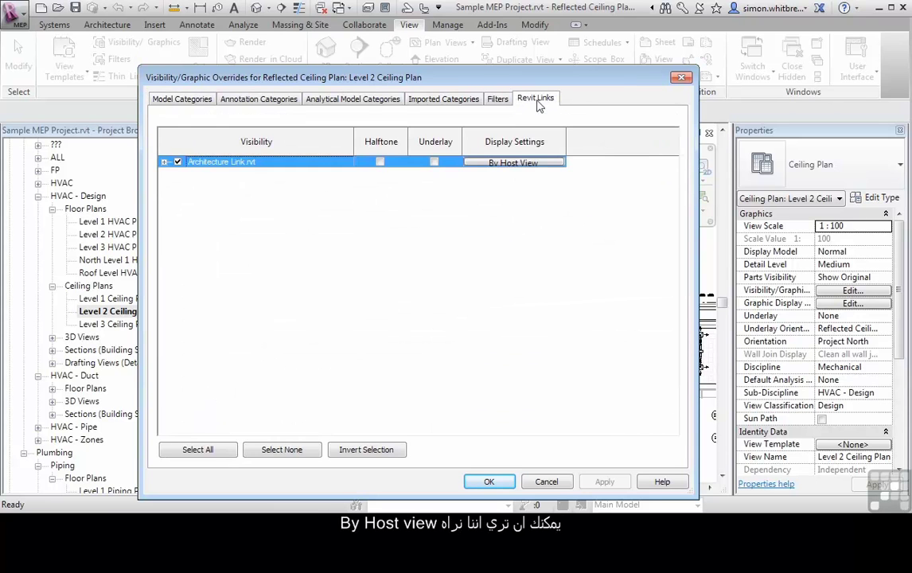
click(510, 164)
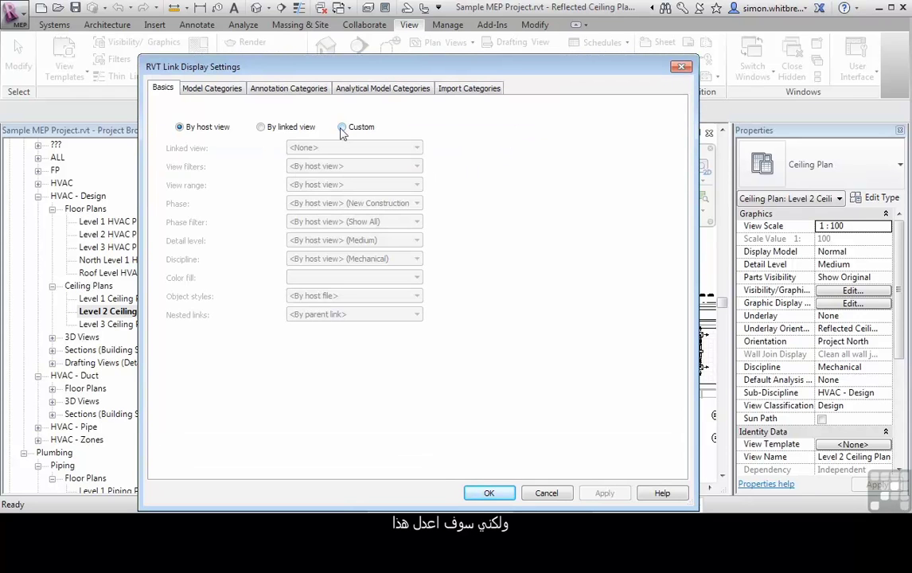
click(343, 128)
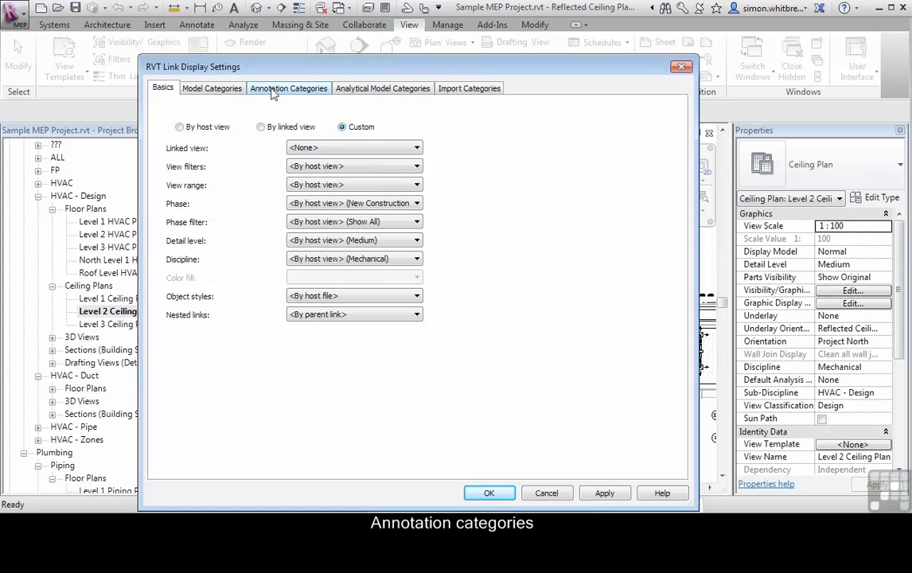
- Set the link's annotation categories to Custom, turn off showing them in this view, and apply the overrides
click(272, 91)
click(313, 116)
click(279, 130)
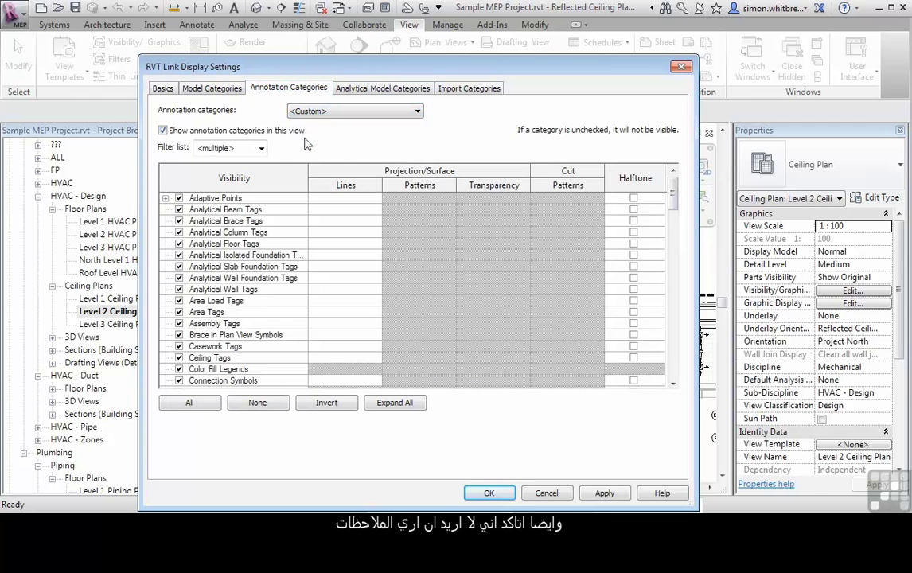
click(163, 130)
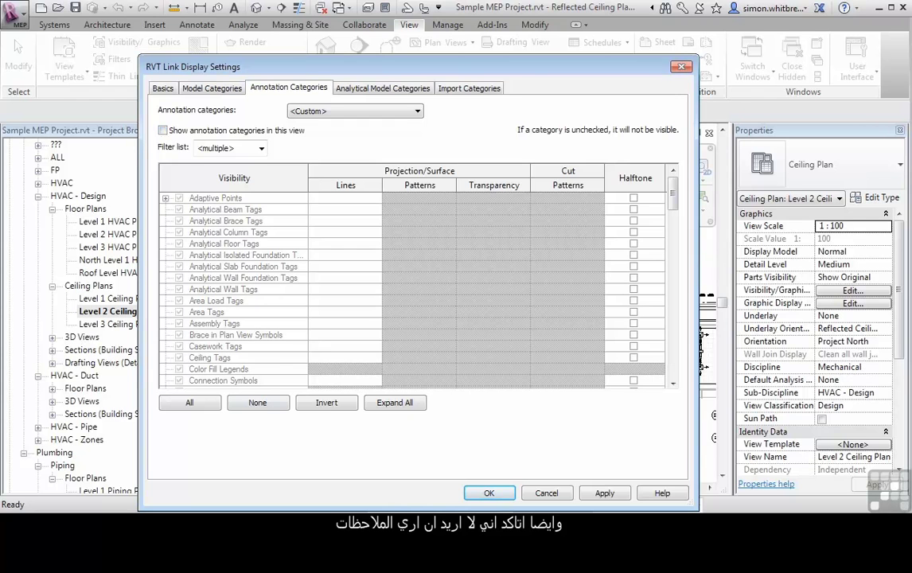
click(486, 494)
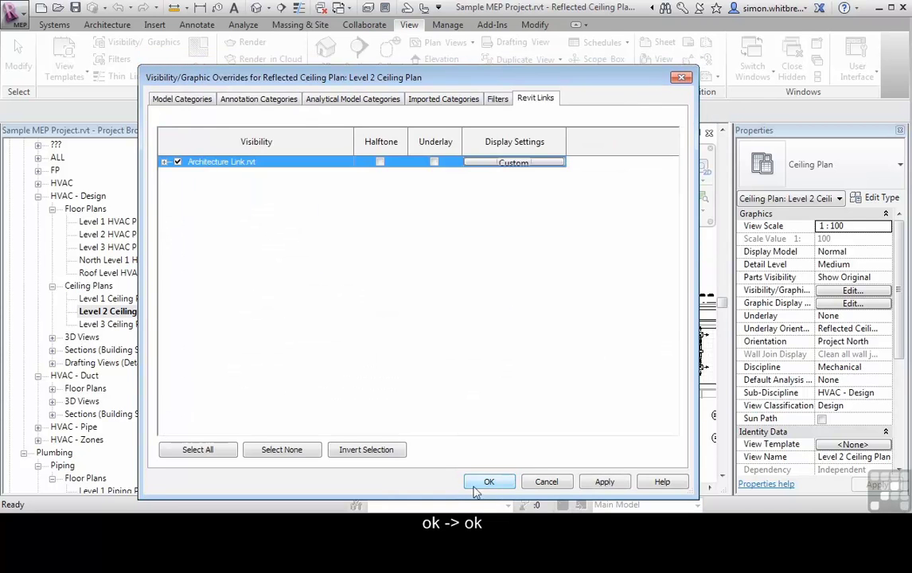
click(489, 481)
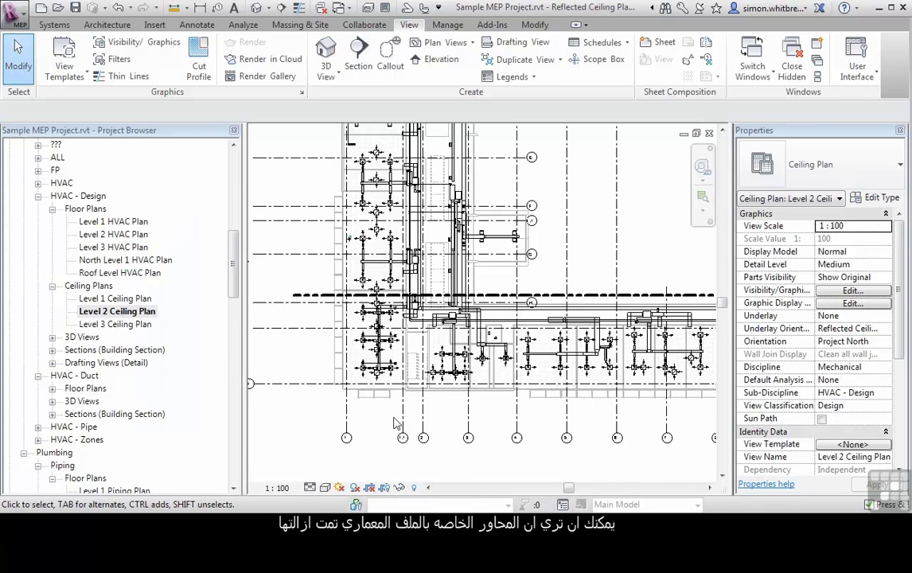
scroll(394, 423, down, 2)
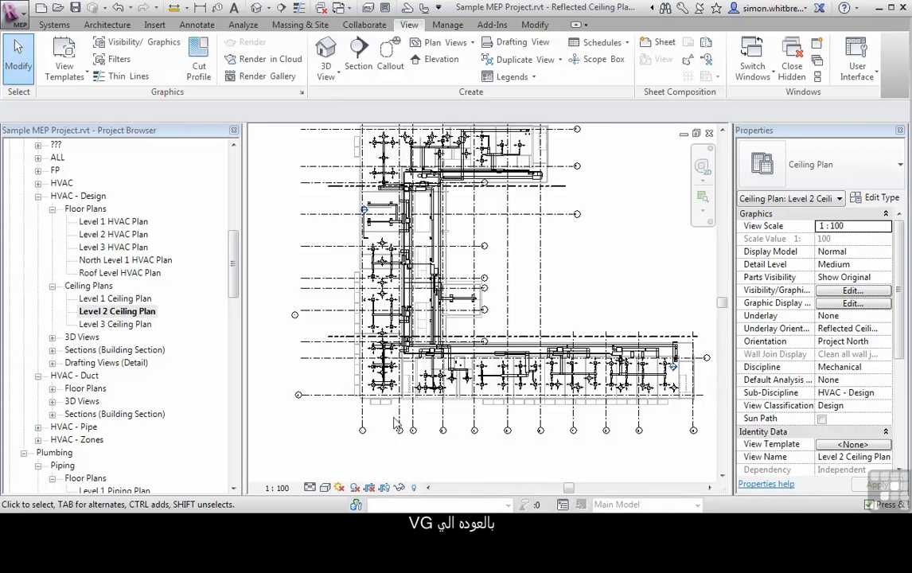
- Reopen the display settings of Architecture Link.rvt and set its model categories to Custom
click(125, 44)
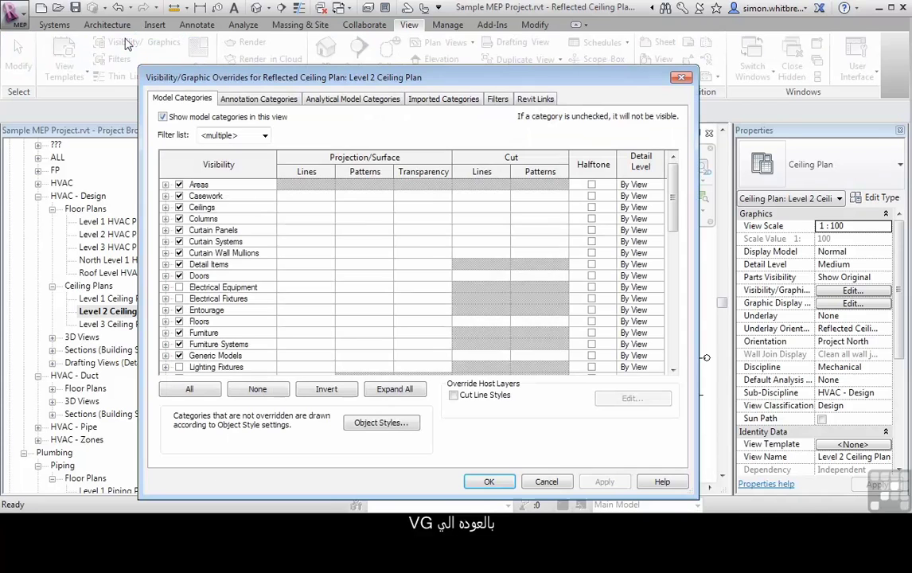
click(529, 101)
click(502, 164)
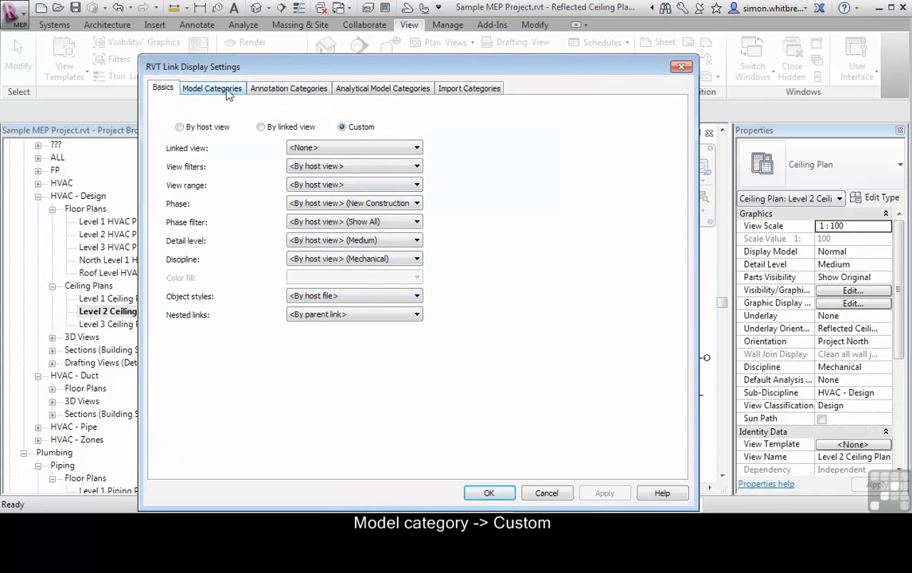
click(217, 90)
click(308, 111)
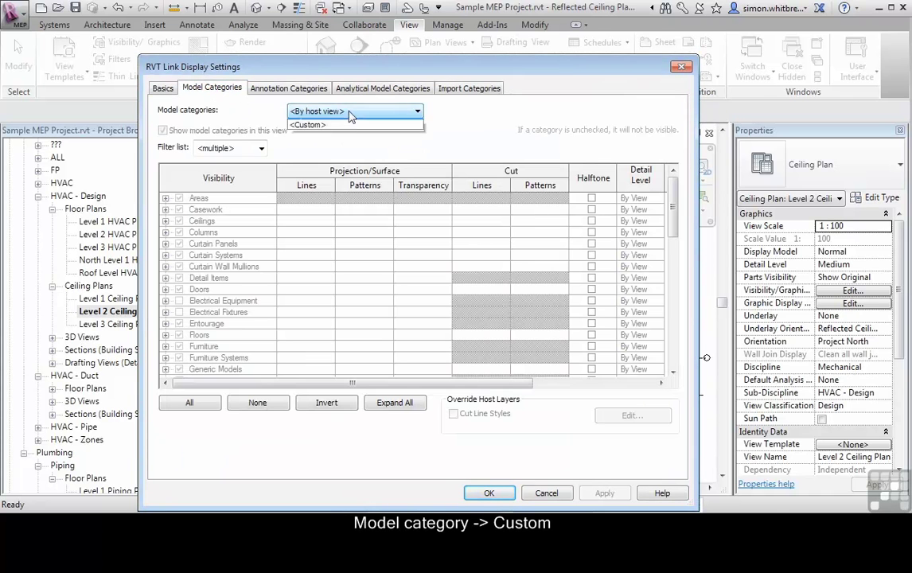
click(335, 135)
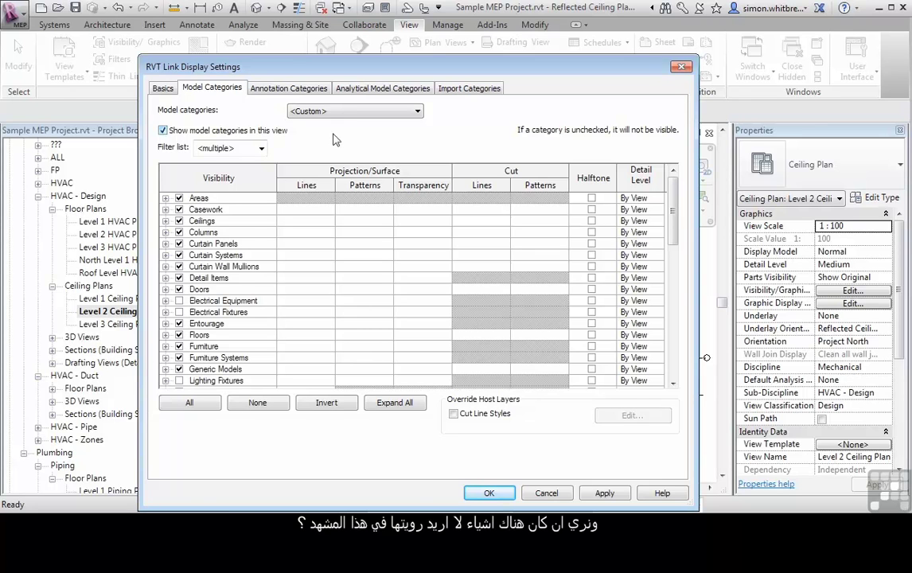
- Add the Mechanical, Electrical and Piping disciplines to the model category filter list
click(227, 148)
click(199, 186)
click(199, 197)
click(199, 208)
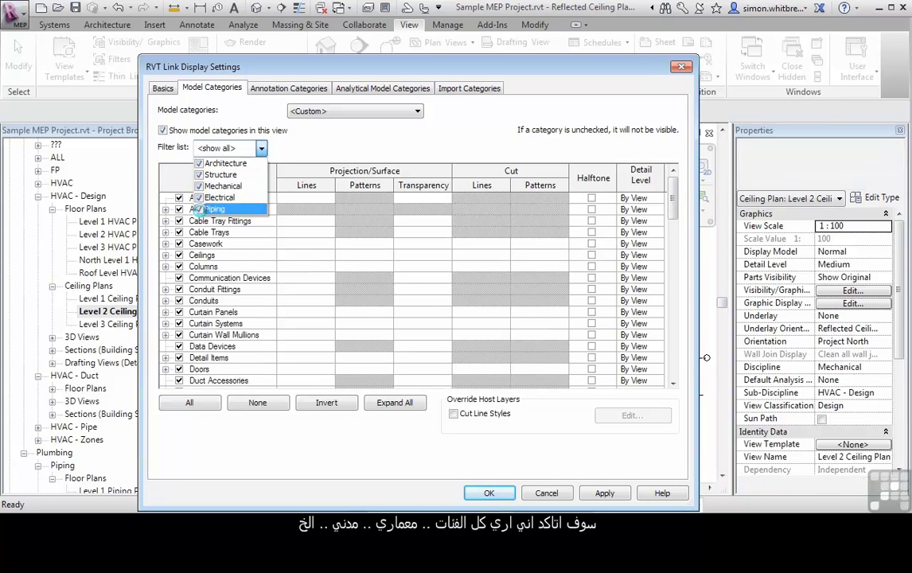
click(240, 309)
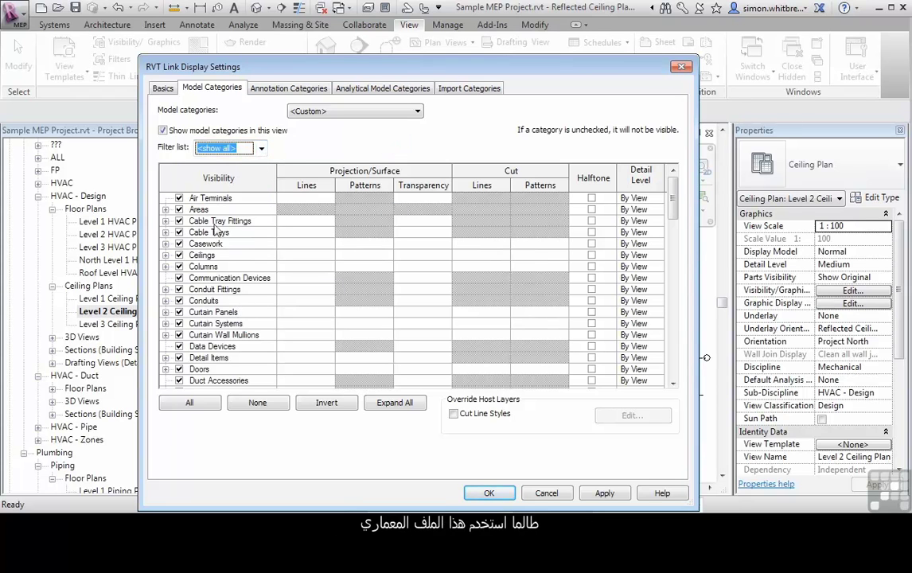
- Hide the link's Air Terminals, Cable Tray Fittings, Cable Trays, Communication Devices, Conduit Fittings and Conduits categories
click(179, 199)
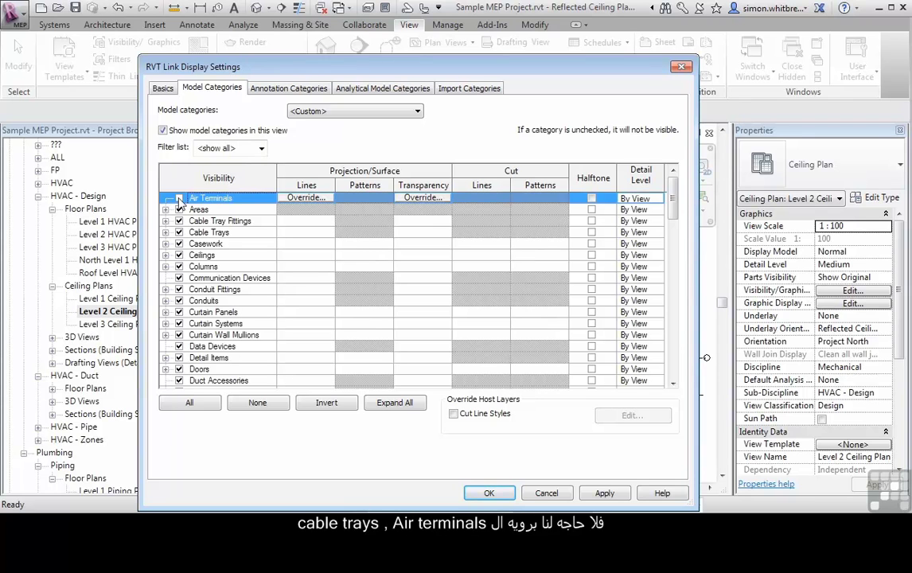
click(179, 221)
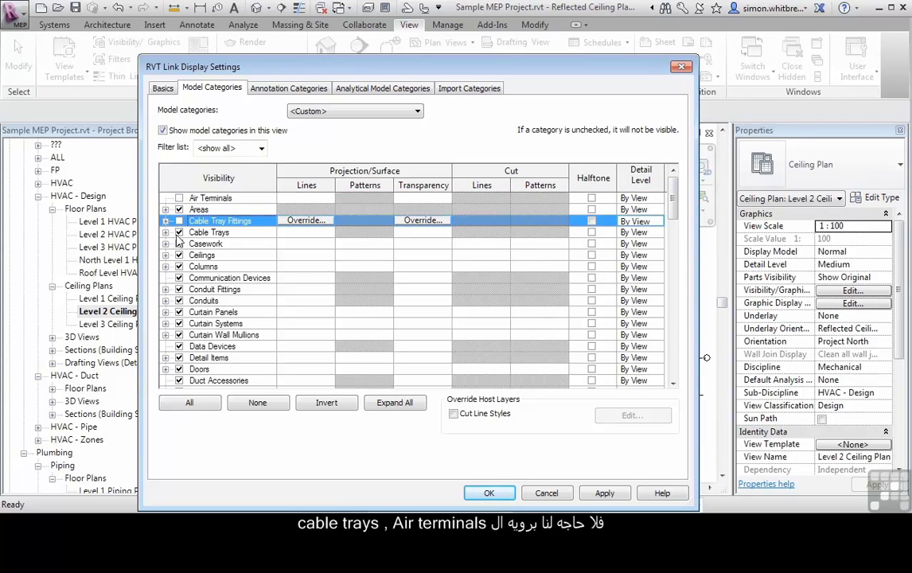
click(180, 232)
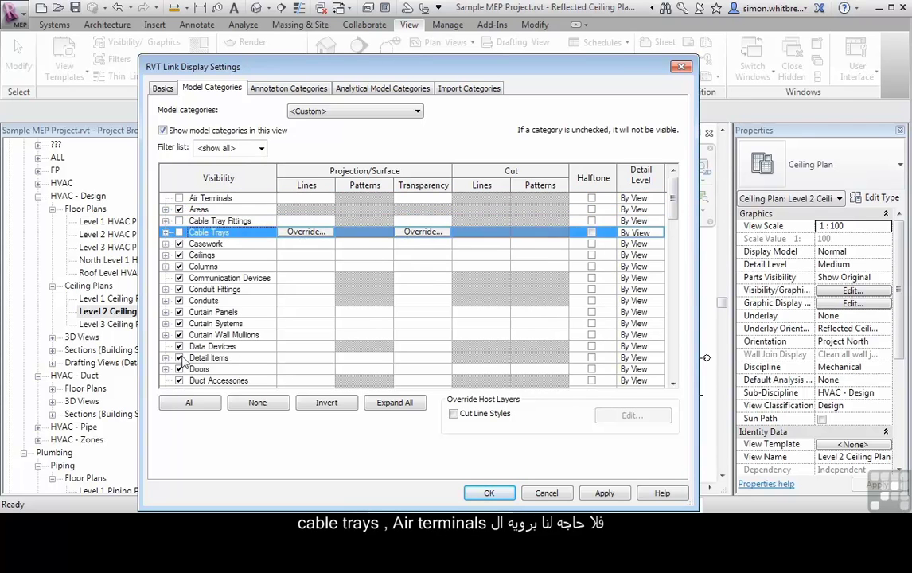
click(179, 278)
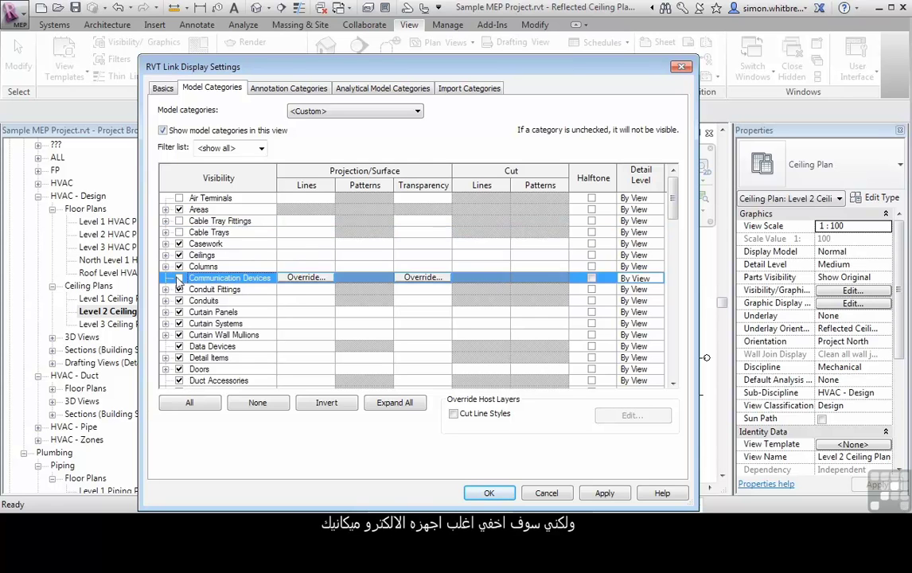
click(179, 289)
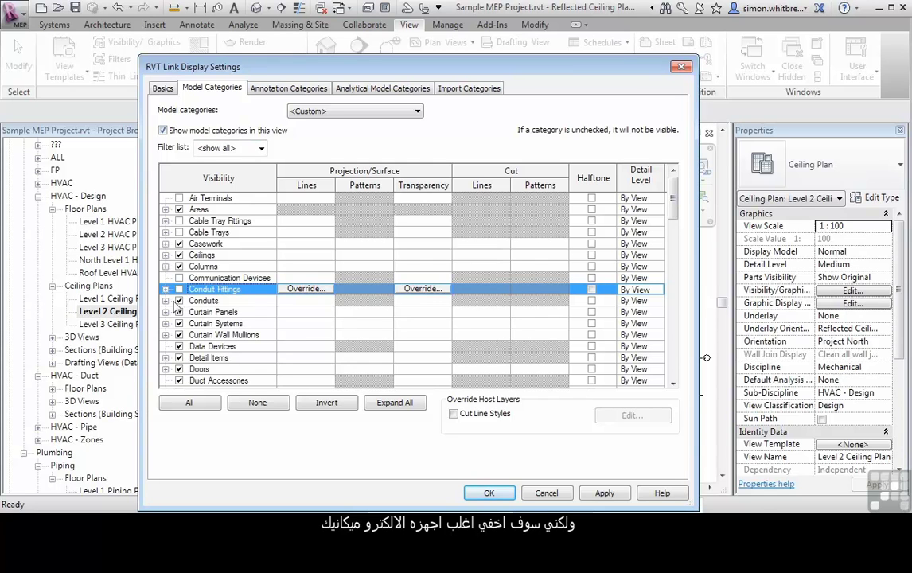
click(179, 301)
- Exclude the Architecture and Structure disciplines from the model category filter list
click(230, 148)
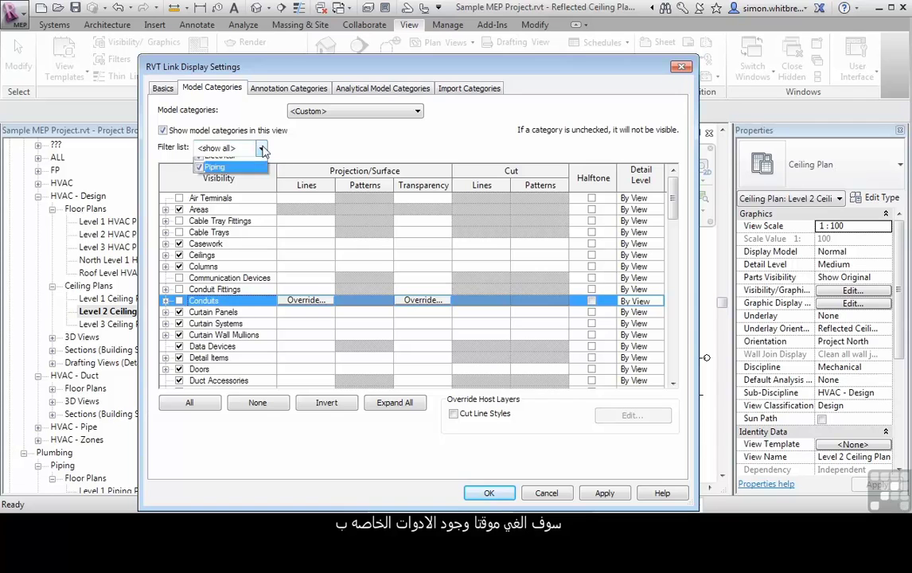
click(199, 163)
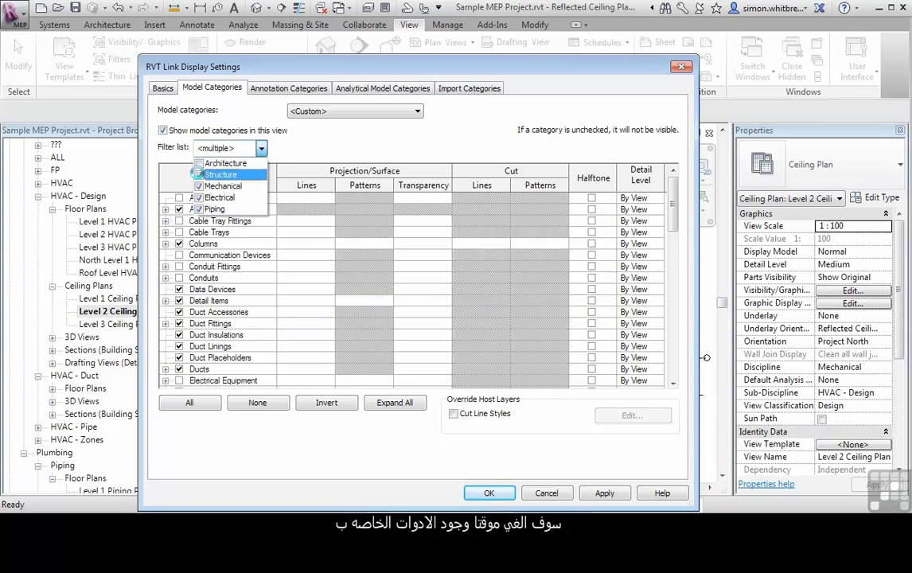
click(198, 174)
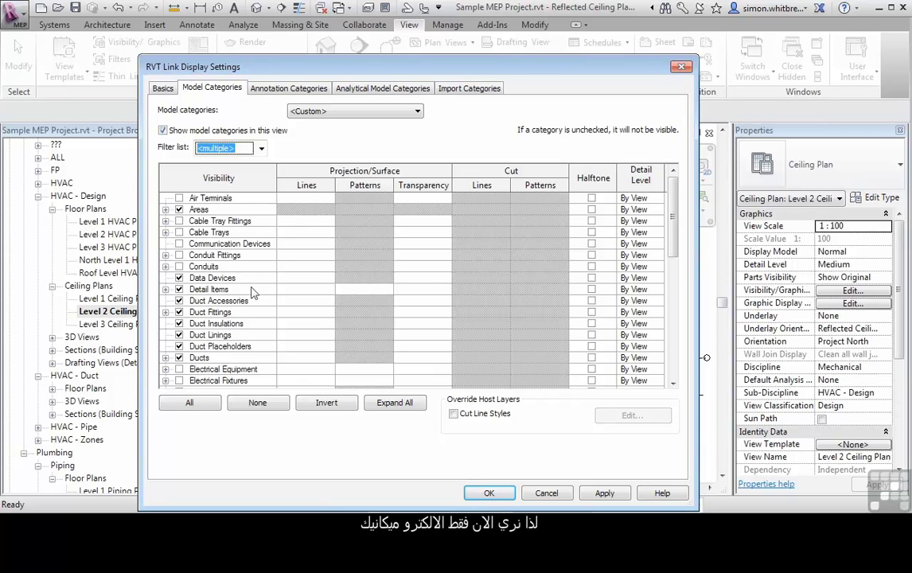
- Hide the link's Data Devices, Duct Accessories, Duct Fittings, Duct Insulations, Duct Linings, Duct Placeholders and Ducts categories
click(179, 277)
click(180, 301)
click(180, 312)
click(179, 323)
click(179, 335)
click(179, 346)
click(179, 357)
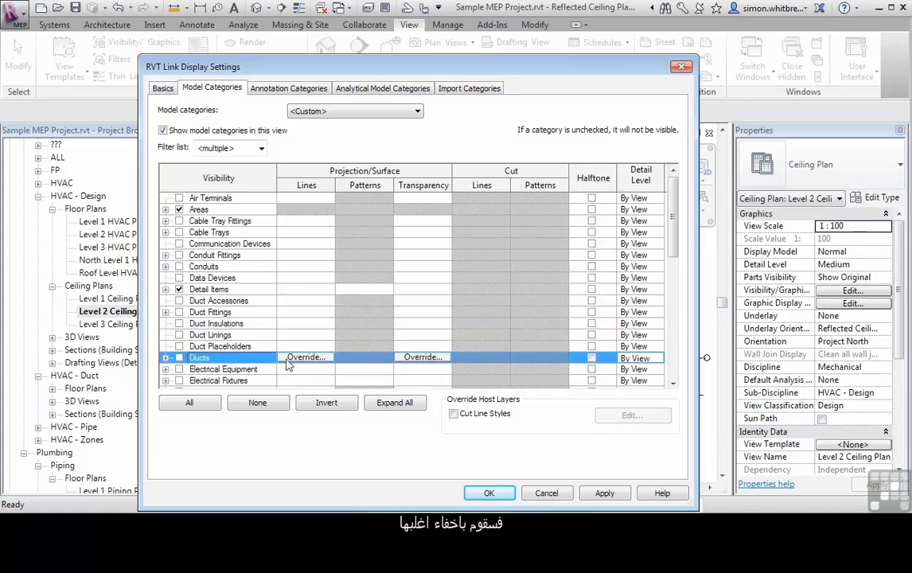
- Hide the link's Fire Alarm Devices, Flex Ducts, Flex Pipes, HVAC Zones and Lighting Devices categories
scroll(289, 363, down, 3)
click(179, 278)
click(180, 289)
click(179, 301)
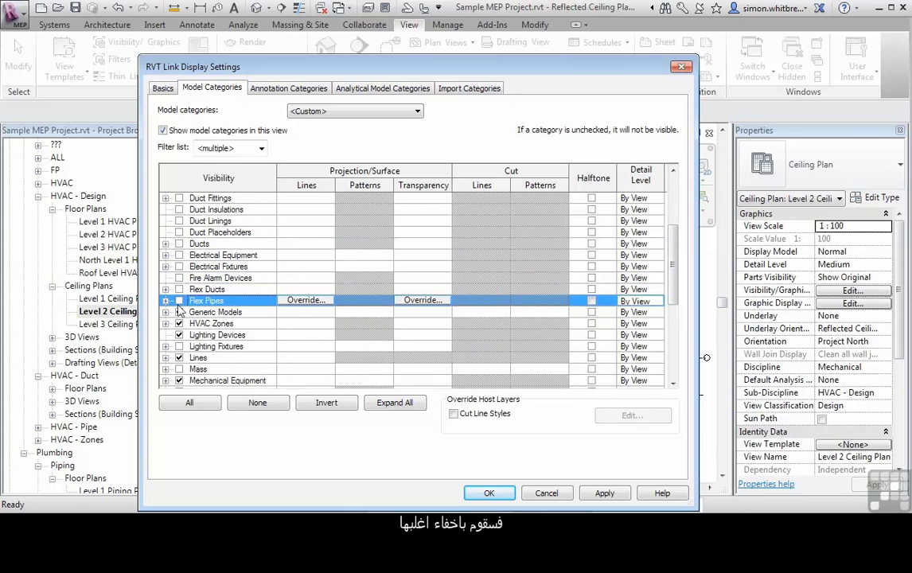
click(179, 323)
click(179, 335)
- Hide the link's Mechanical Equipment, Nurse Call Devices, Pipe Accessories, Pipe Fittings, Pipe Insulations, Pipe Placeholders and Pipes categories
scroll(201, 317, down, 3)
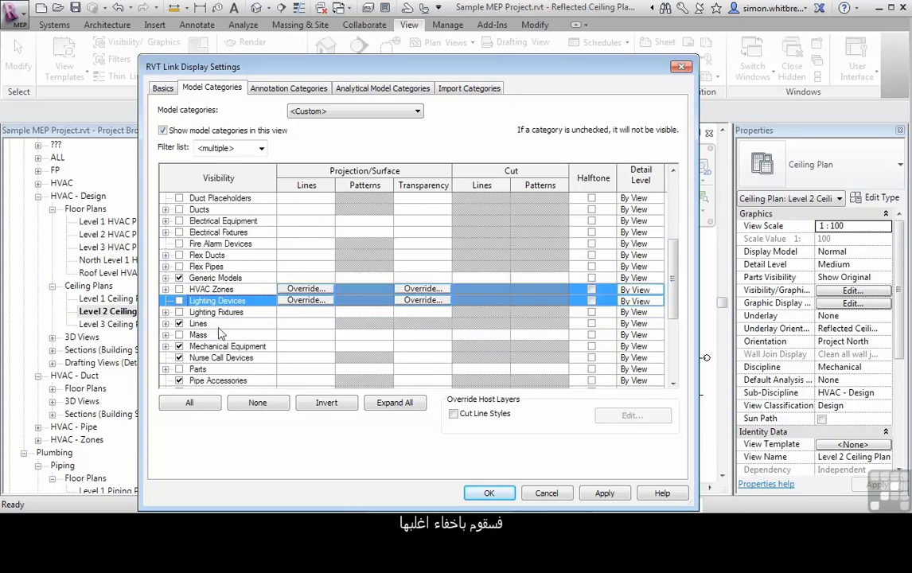
click(180, 277)
click(179, 289)
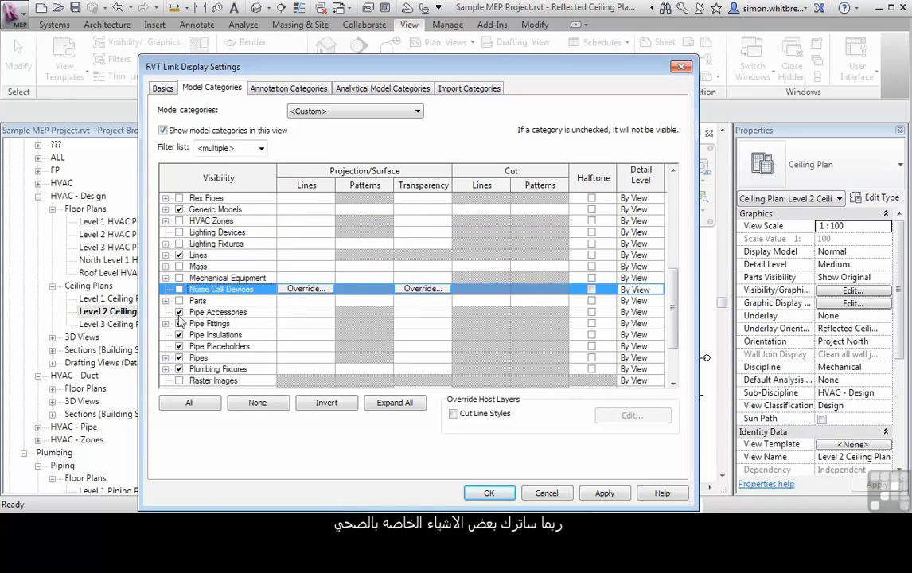
click(179, 312)
click(179, 323)
click(179, 335)
click(179, 346)
click(180, 358)
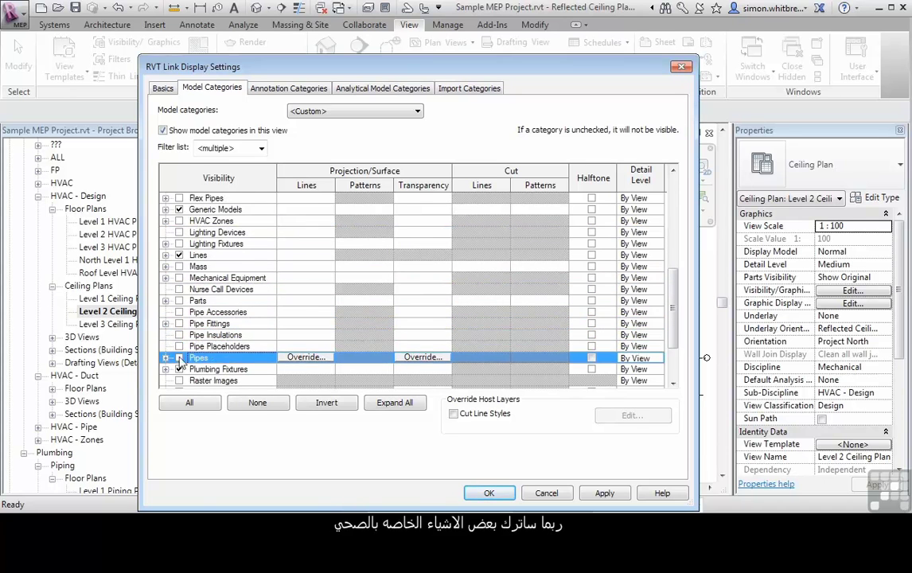
- Hide the link's Security Devices, Spaces, Sprinklers, Telephone Devices and Wires categories, and accept the link display and visibility settings
scroll(185, 354, down, 1)
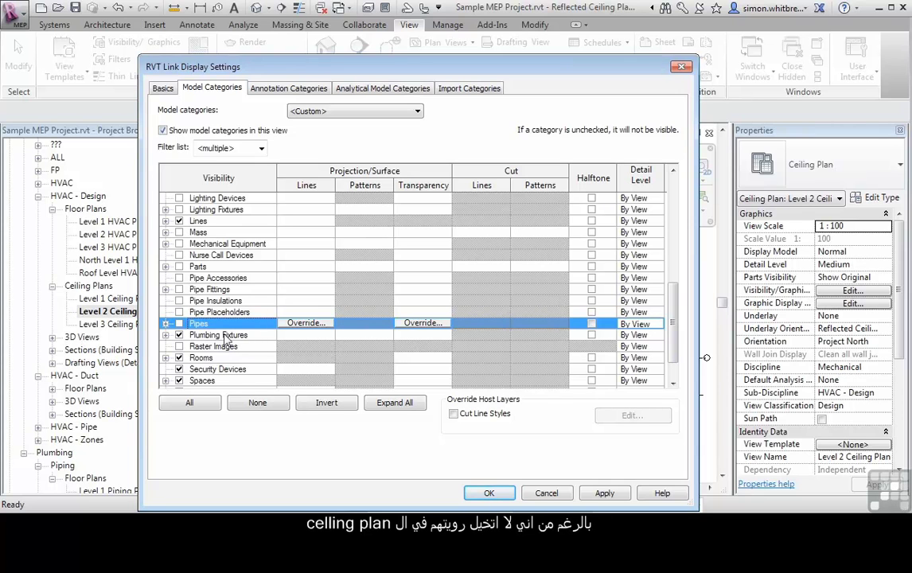
scroll(227, 339, down, 1)
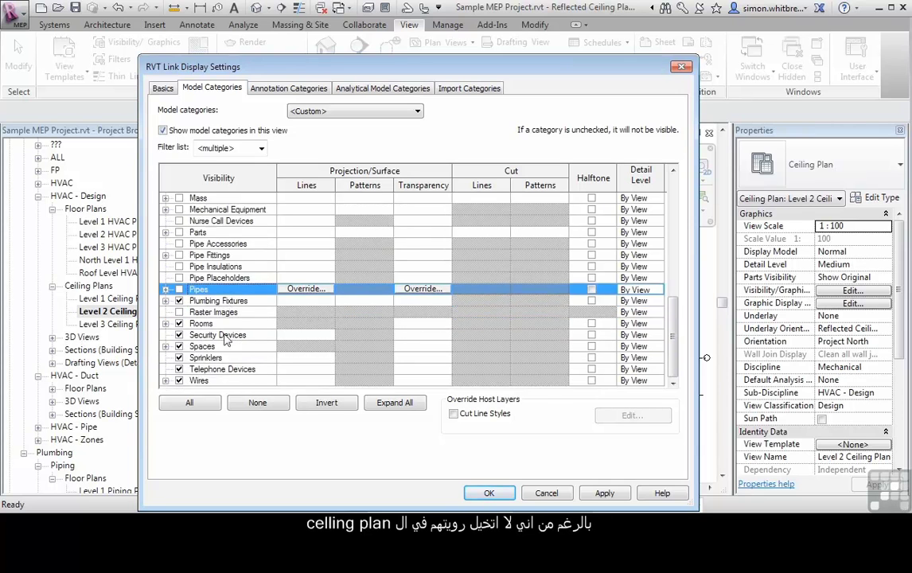
click(179, 335)
click(179, 347)
click(179, 358)
click(179, 370)
click(180, 381)
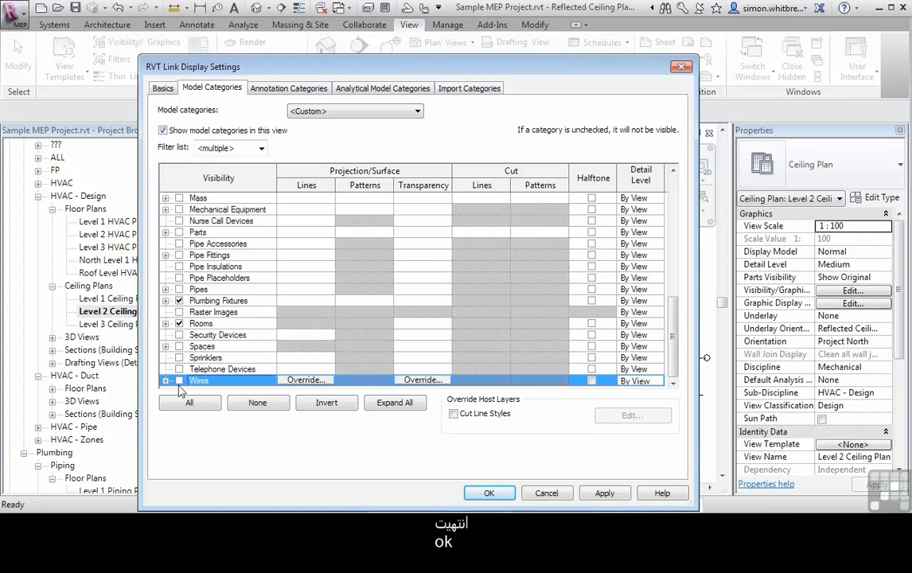
click(489, 493)
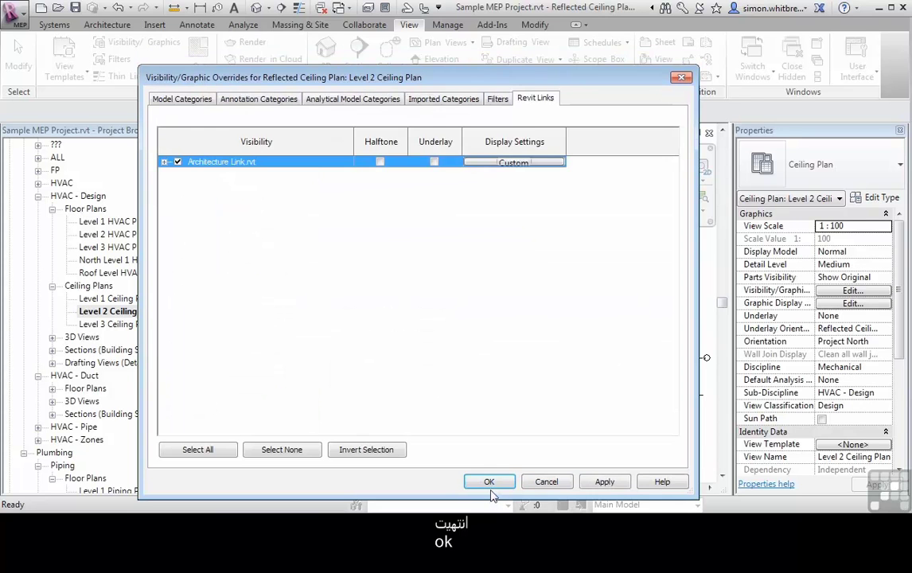
click(485, 482)
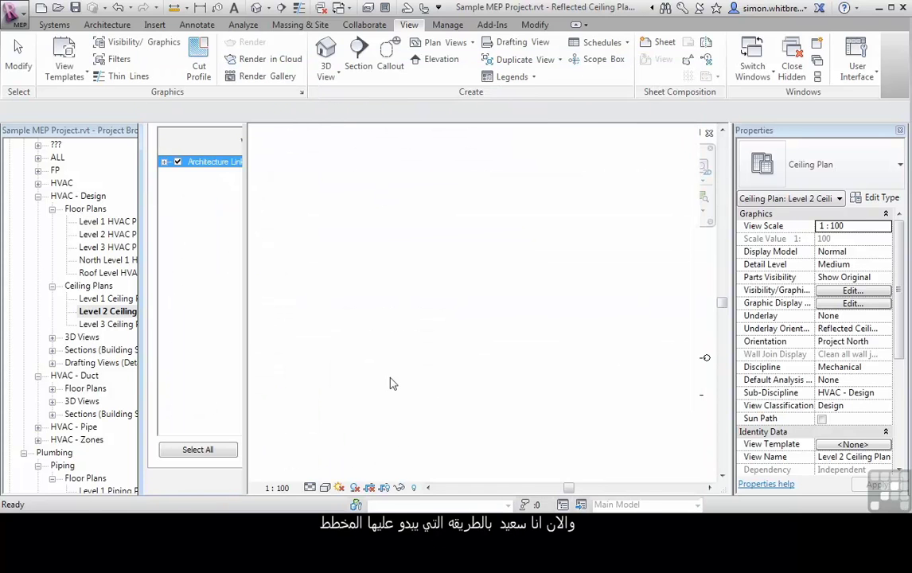
- Create a view template named HVAC Ceiling PLAN from the Level 2 Ceiling Plan, review its included properties and accept it
middle_drag(326, 362, 310, 402)
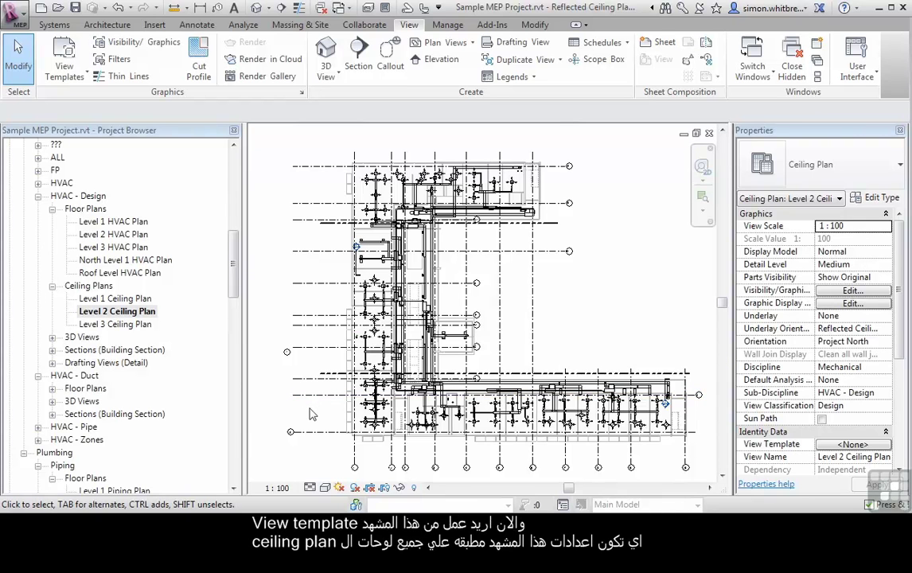
right_click(116, 316)
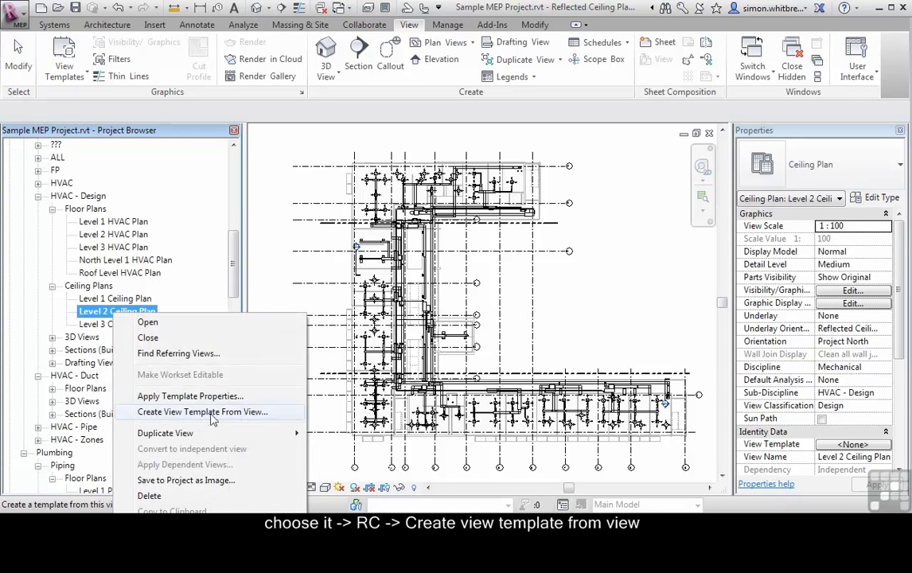
click(281, 413)
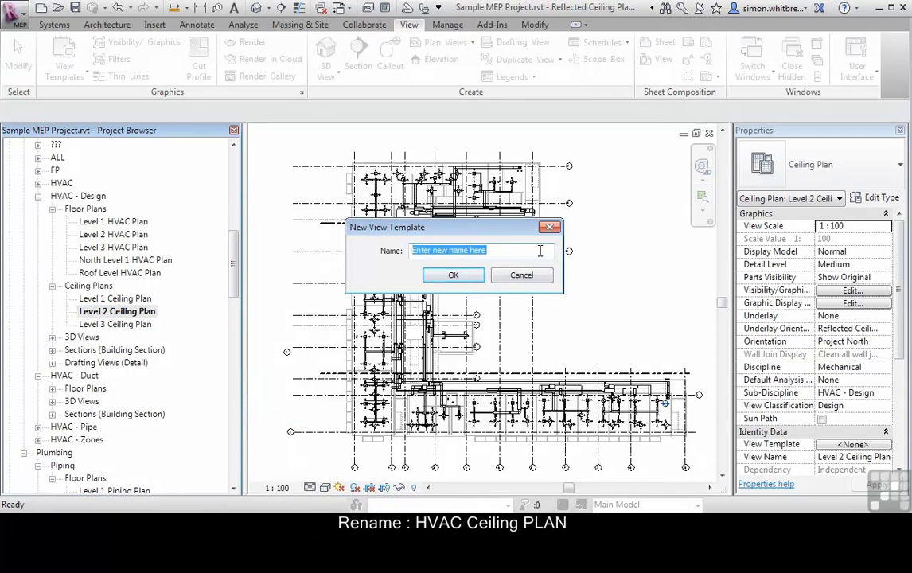
text(HVAC Ceiling PLAN)
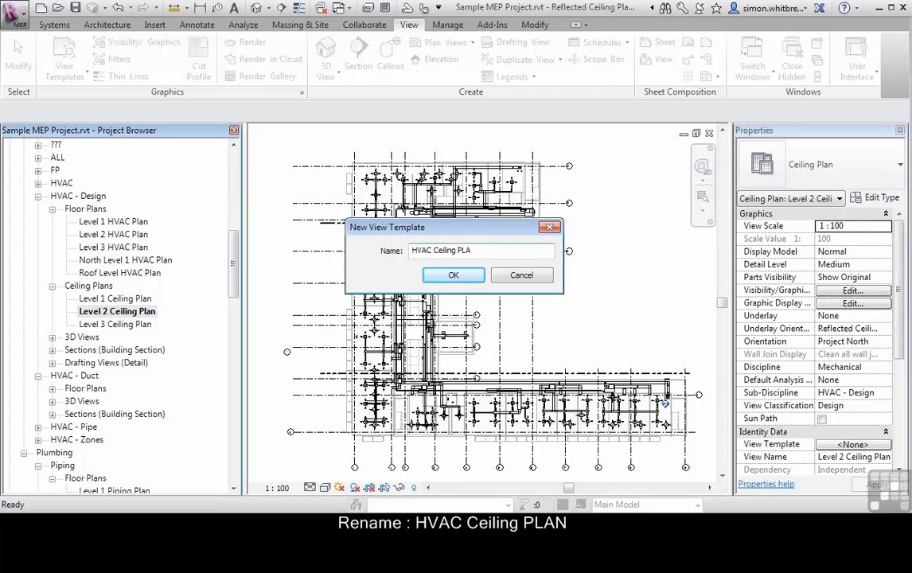
click(450, 275)
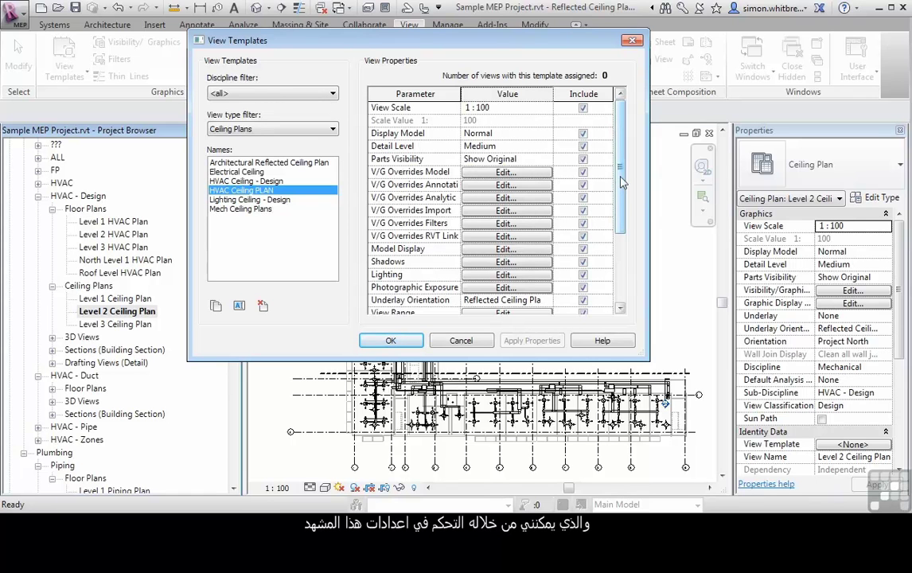
scroll(621, 182, down, 3)
scroll(555, 255, up, 3)
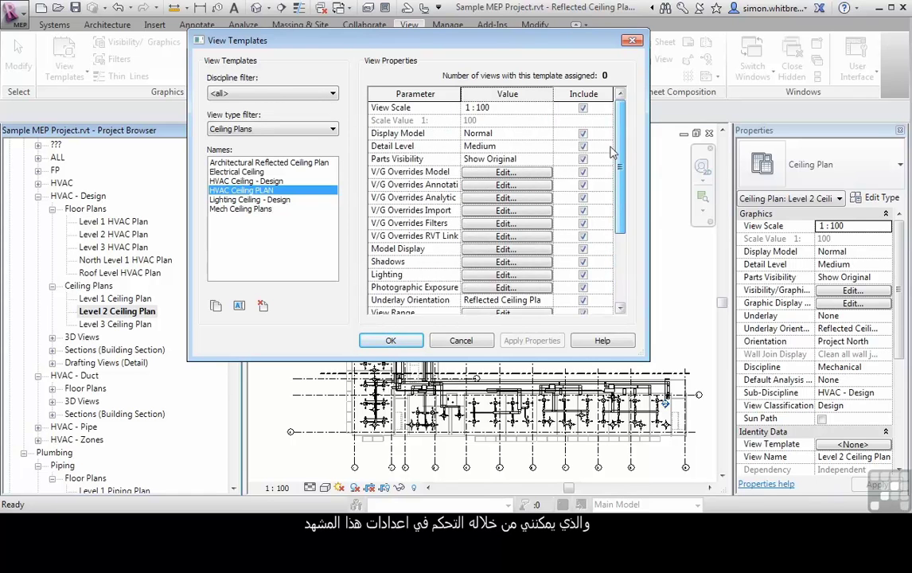
scroll(611, 151, down, 3)
scroll(564, 231, up, 5)
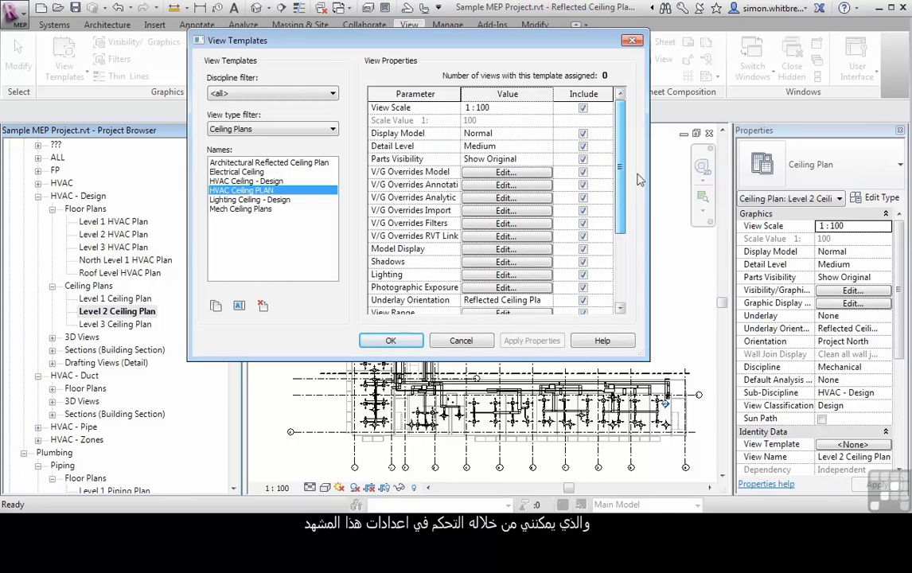
click(391, 342)
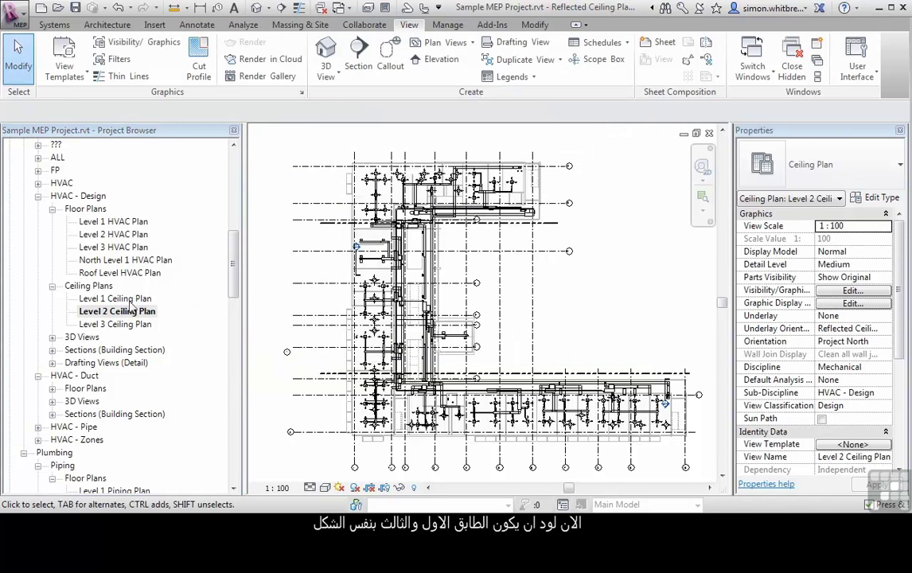
- Open the Level 3 Ceiling Plan and apply the HVAC Ceiling PLAN template's properties to it
click(105, 300)
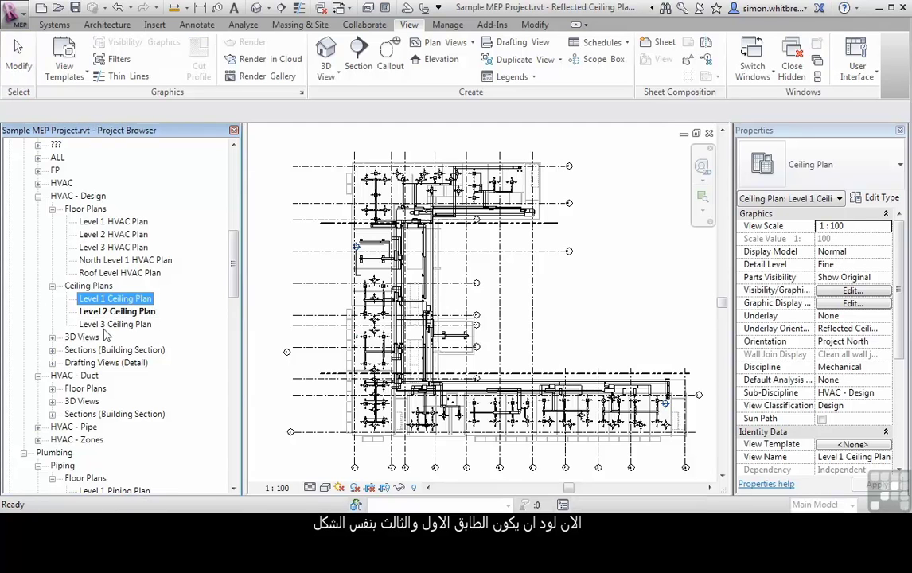
double_click(96, 327)
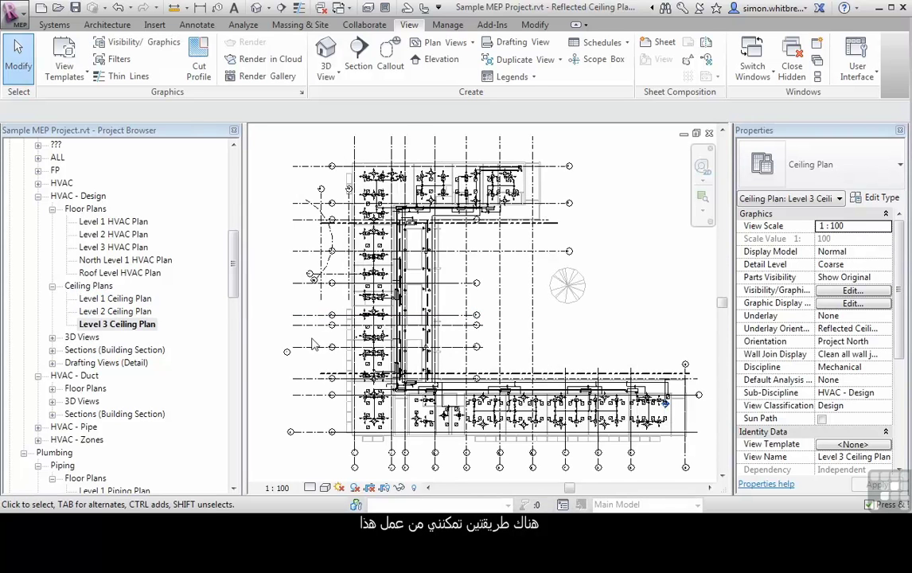
click(106, 325)
right_click(106, 329)
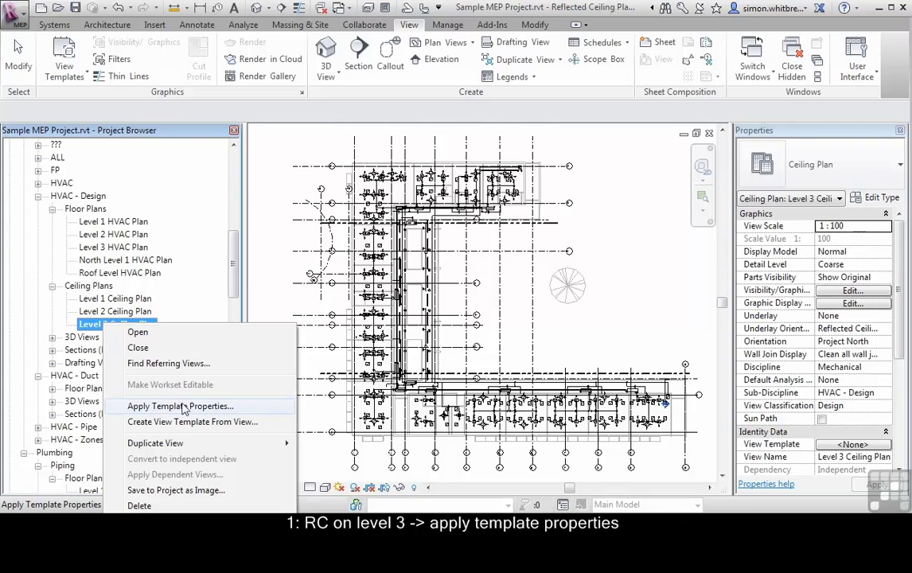
click(257, 407)
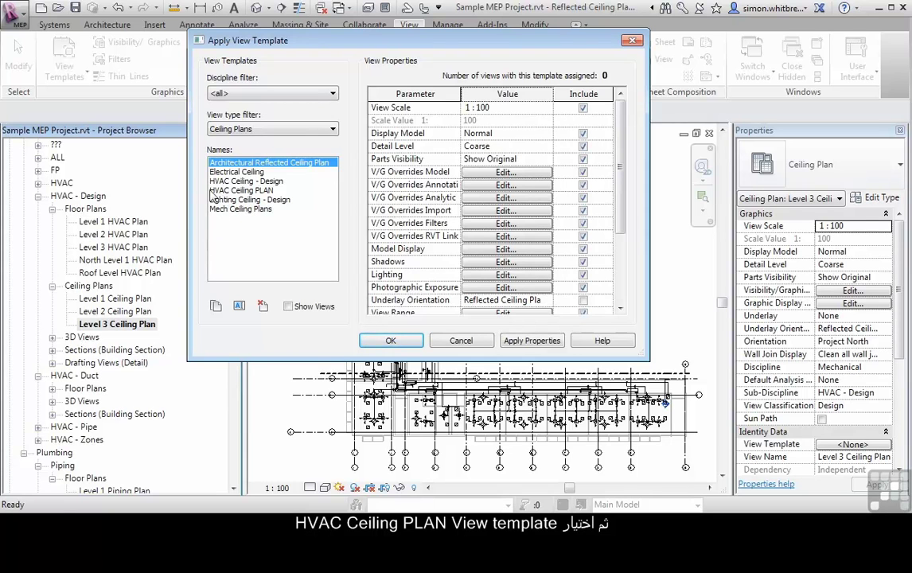
click(253, 191)
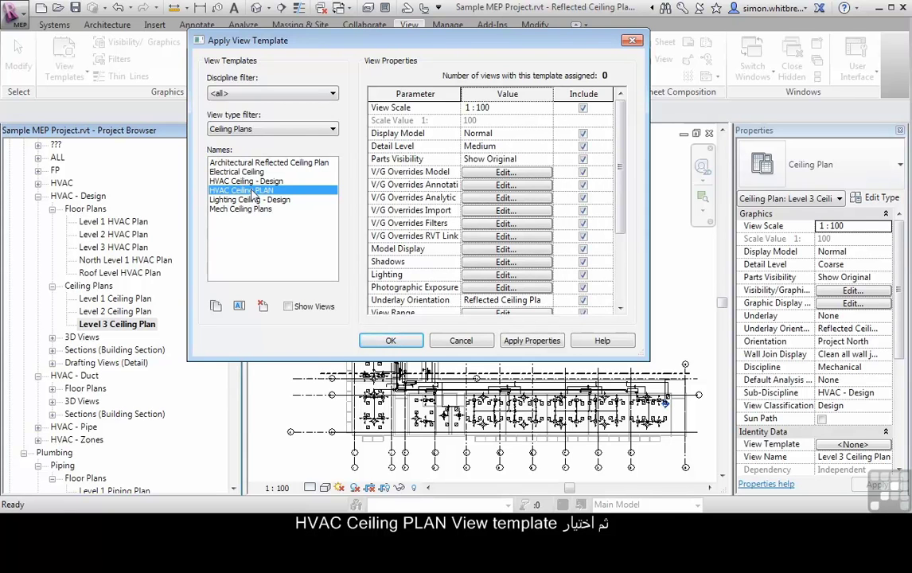
click(523, 342)
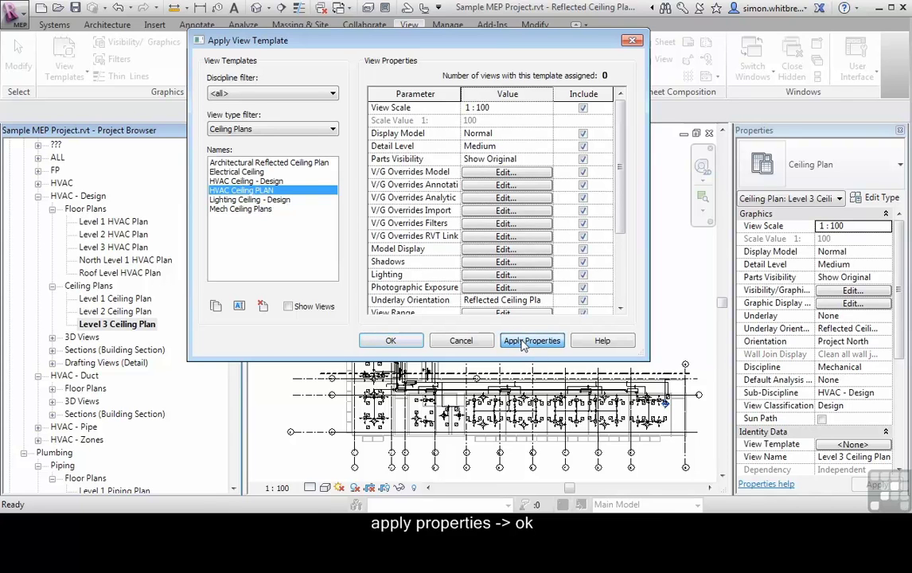
click(388, 342)
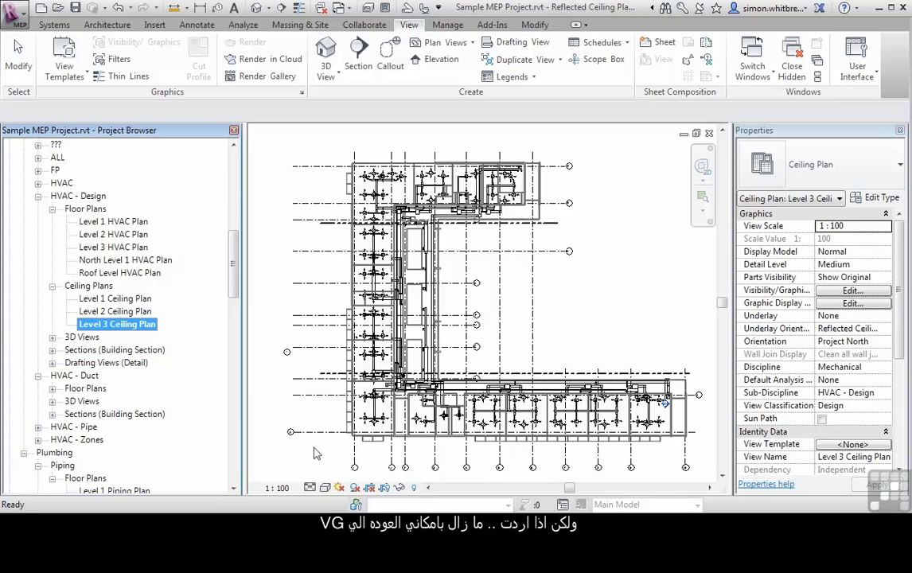
- Check the Level 3 Ceiling Plan's visibility/graphic overrides for editable model categories and close them without making changes
key(v)
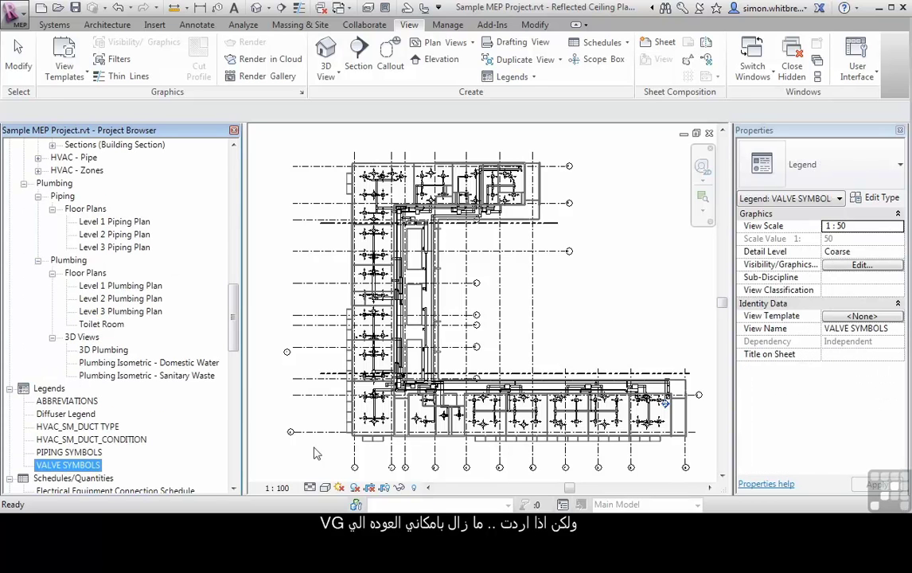
click(315, 452)
key(v)
key(g)
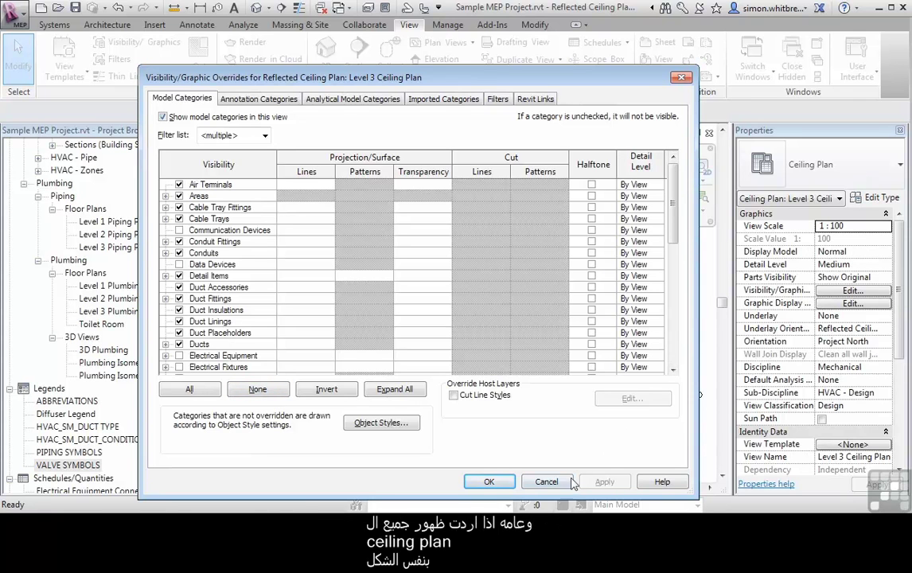
click(547, 482)
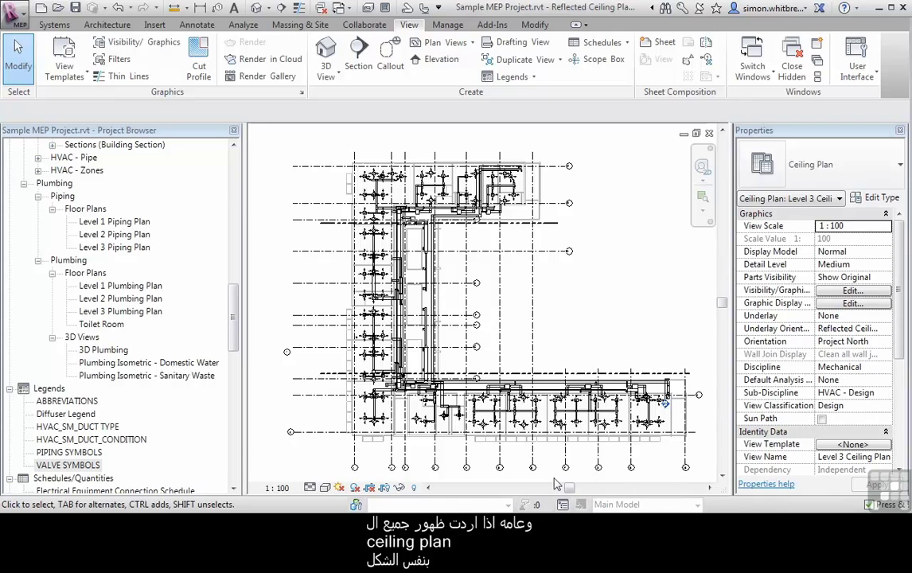
- Assign HVAC Ceiling PLAN as the view template of the Level 1, Level 2 and Level 3 Ceiling Plans under HVAC - Design
scroll(555, 484, up, 7)
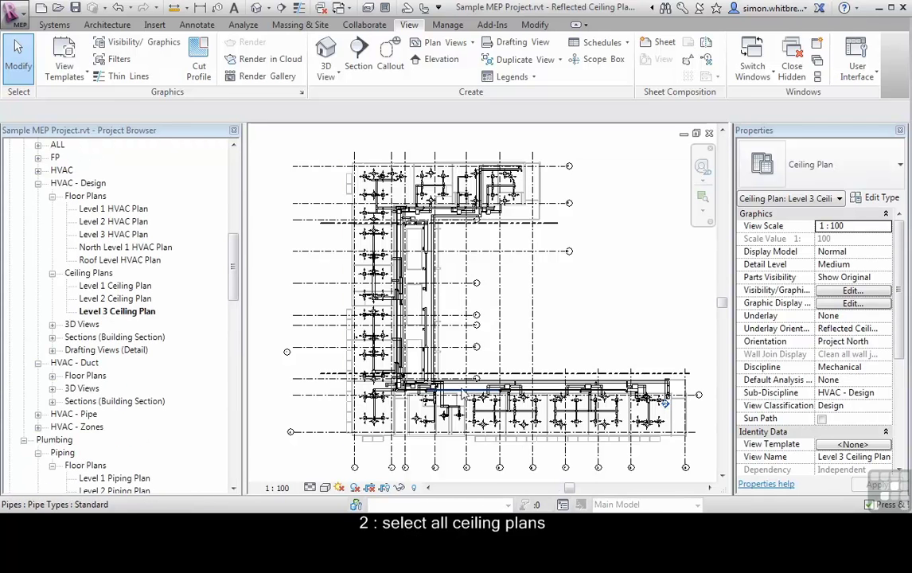
click(117, 286)
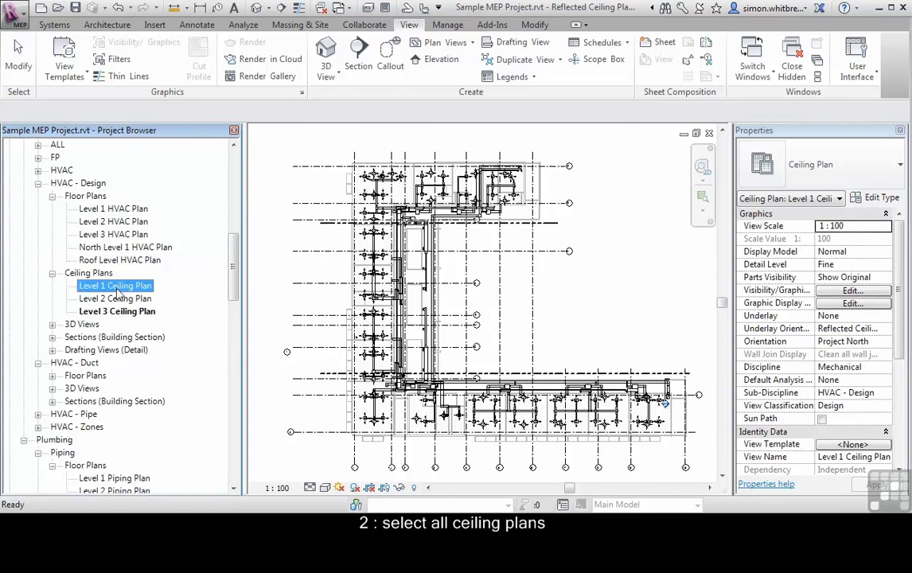
ctrl+click(132, 299)
ctrl+click(129, 312)
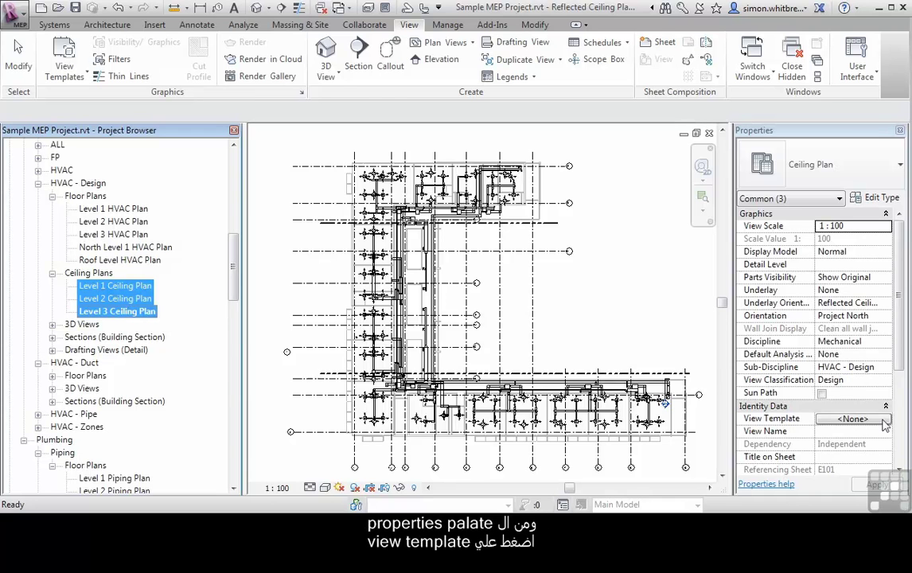
click(853, 418)
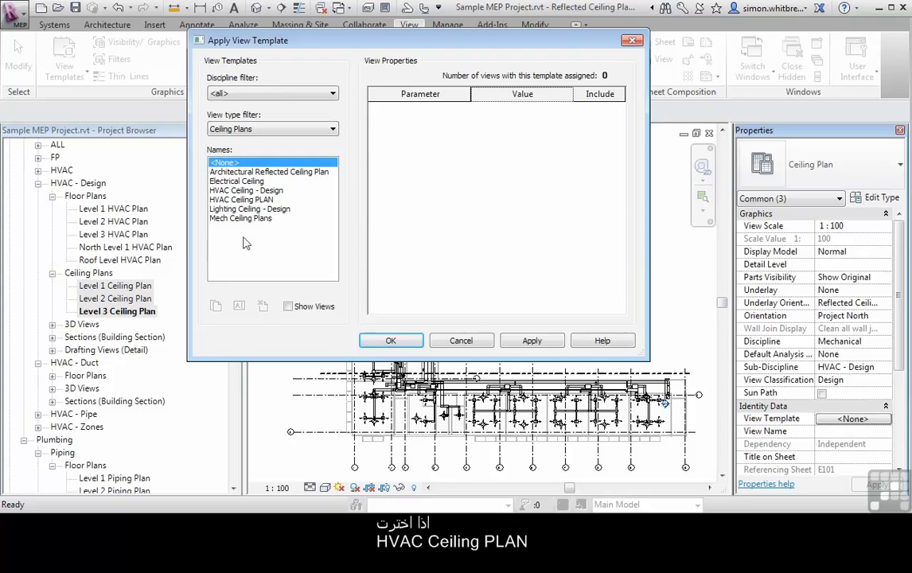
click(231, 200)
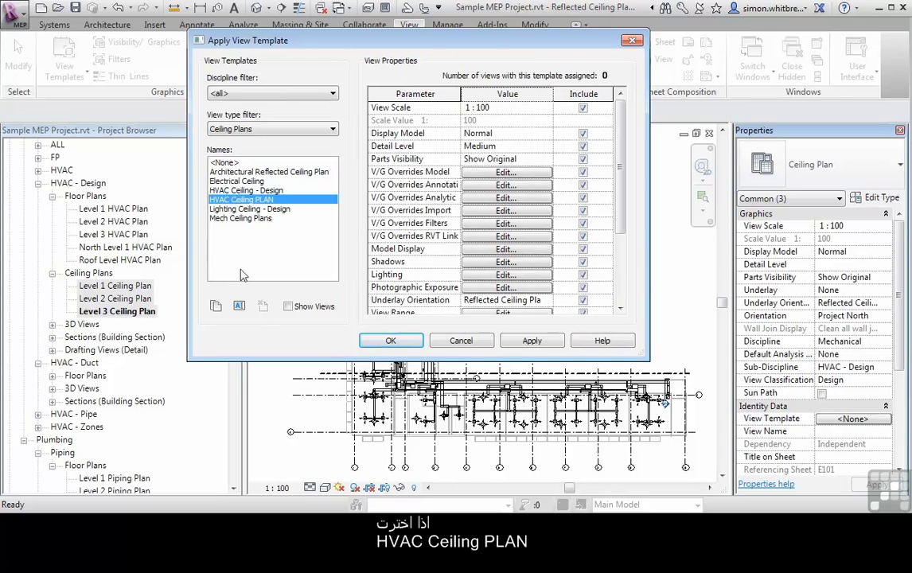
click(515, 343)
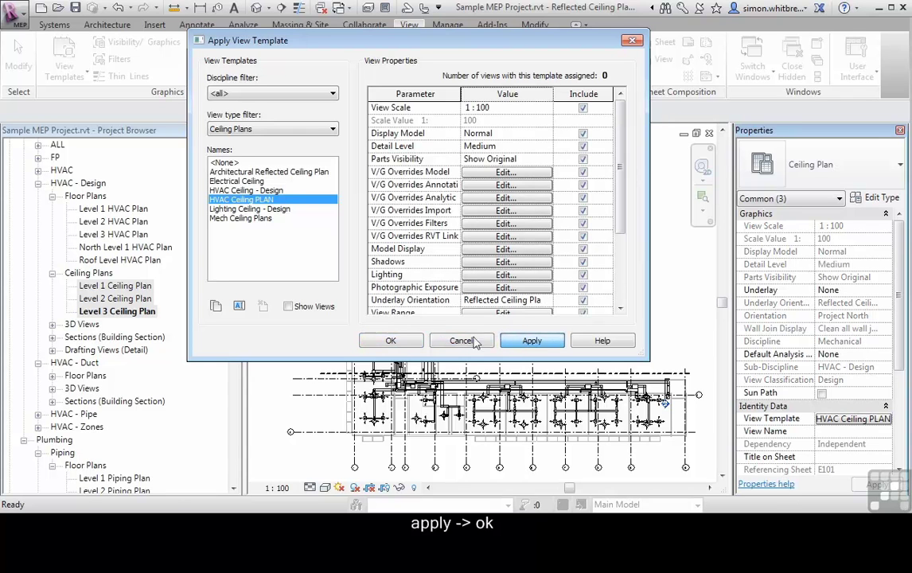
click(391, 342)
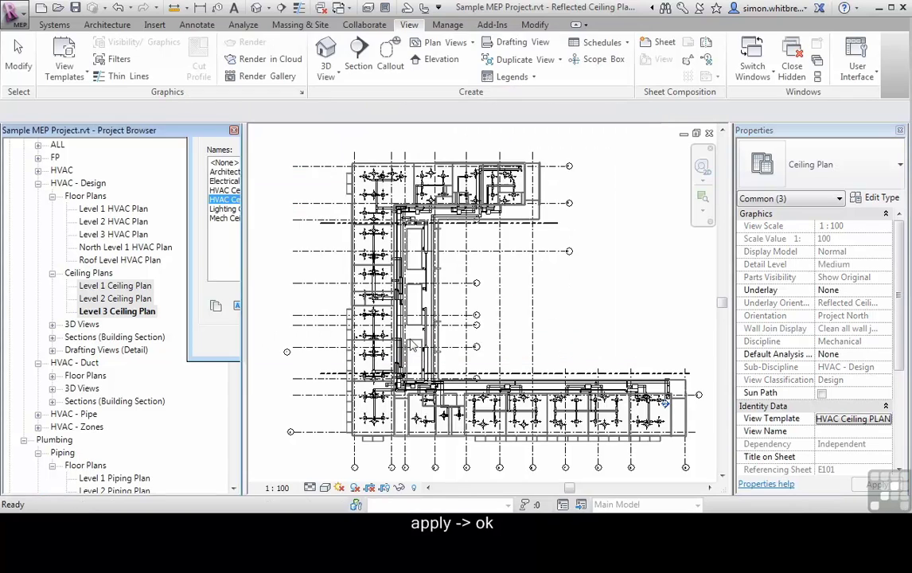
- Check whether model categories such as Areas, Ducts and Detail Items can be changed in the Level 3 Ceiling Plan's visibility/graphic overrides under the assigned template
click(447, 434)
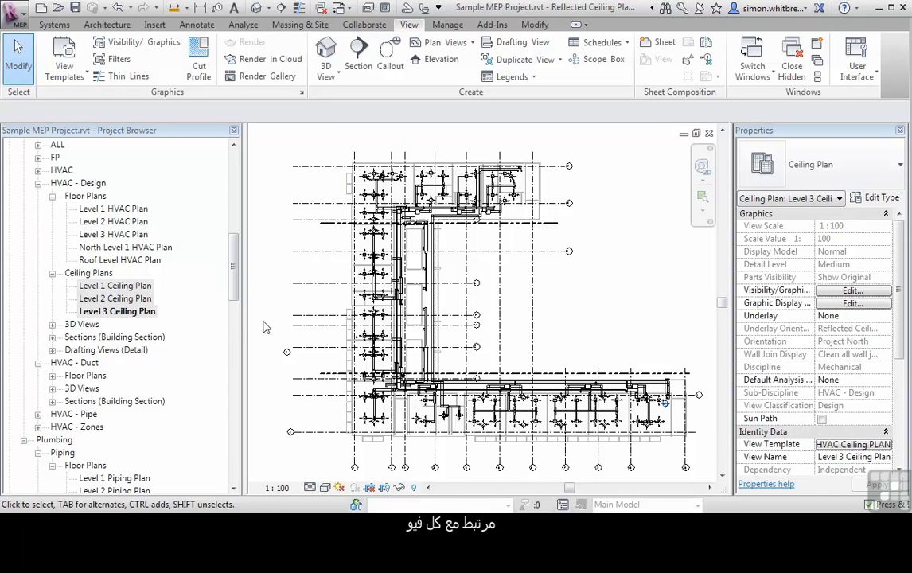
click(114, 46)
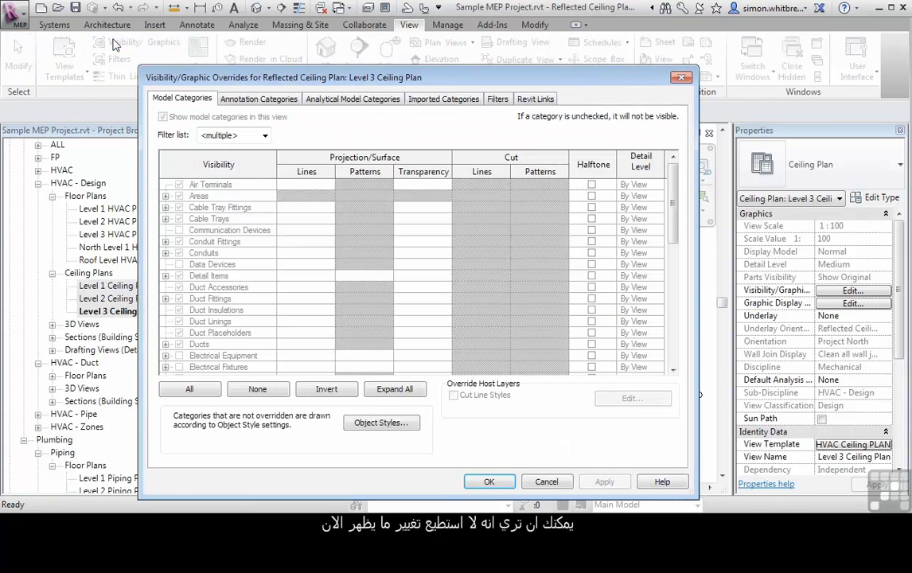
click(229, 243)
click(228, 277)
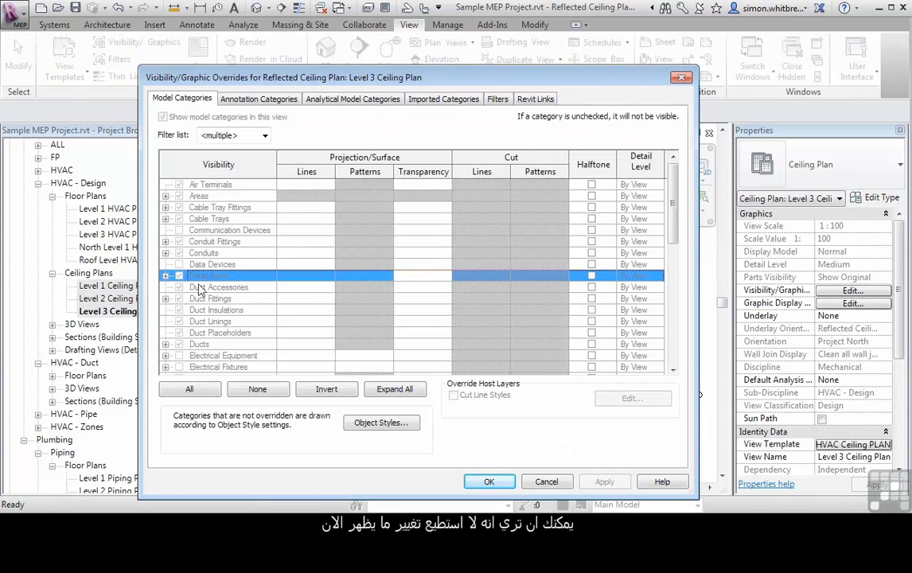
click(195, 345)
click(194, 231)
click(185, 195)
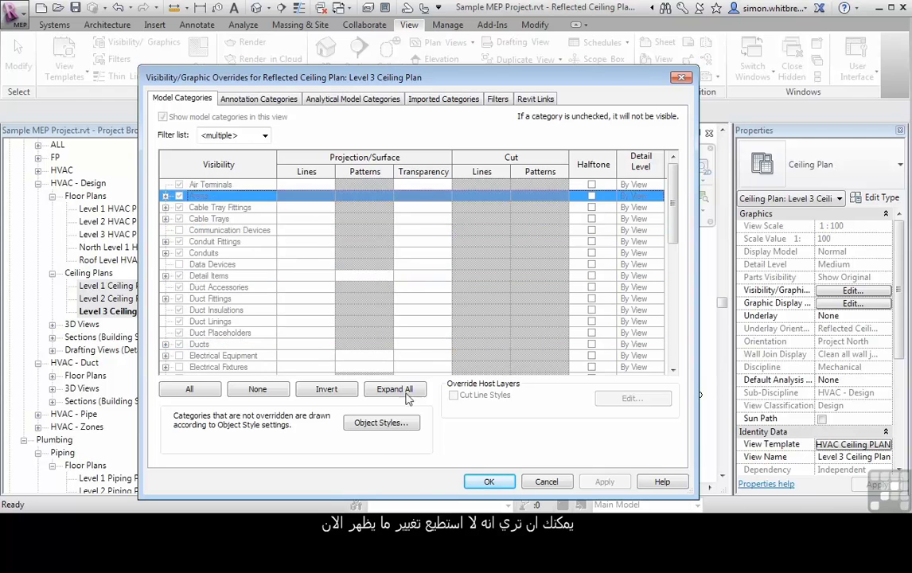
click(490, 481)
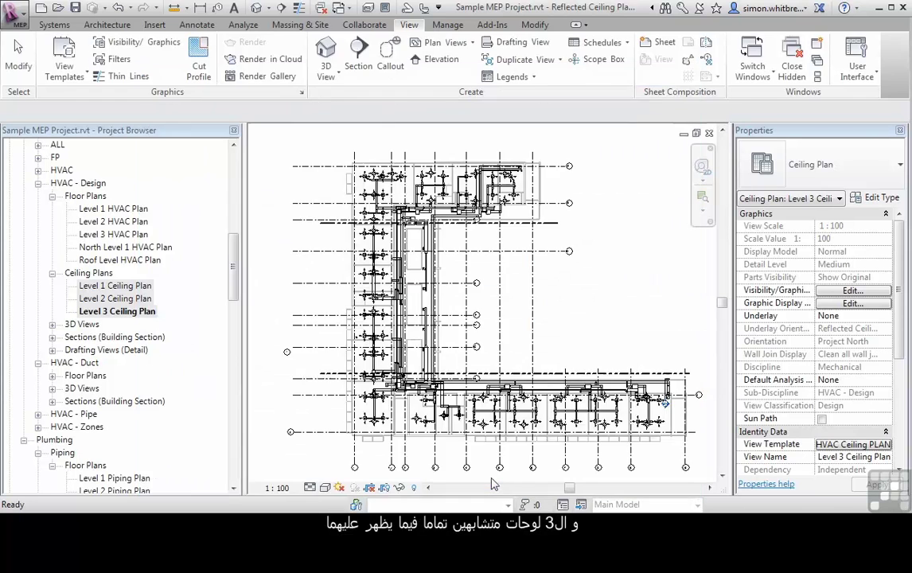
- Open the Level 1 and Level 2 Ceiling Plans under HVAC - Design to compare their display, ending in a close view of Level 2
double_click(119, 299)
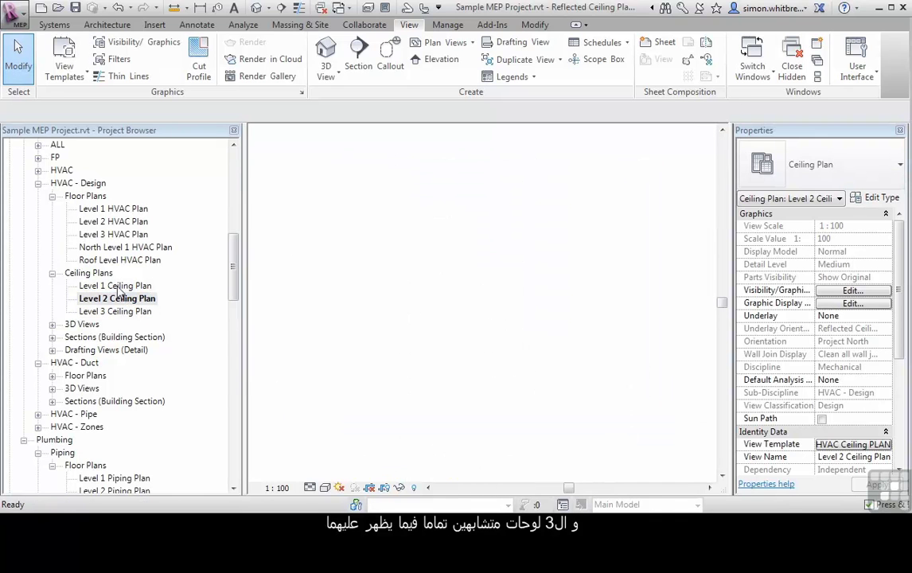
double_click(117, 287)
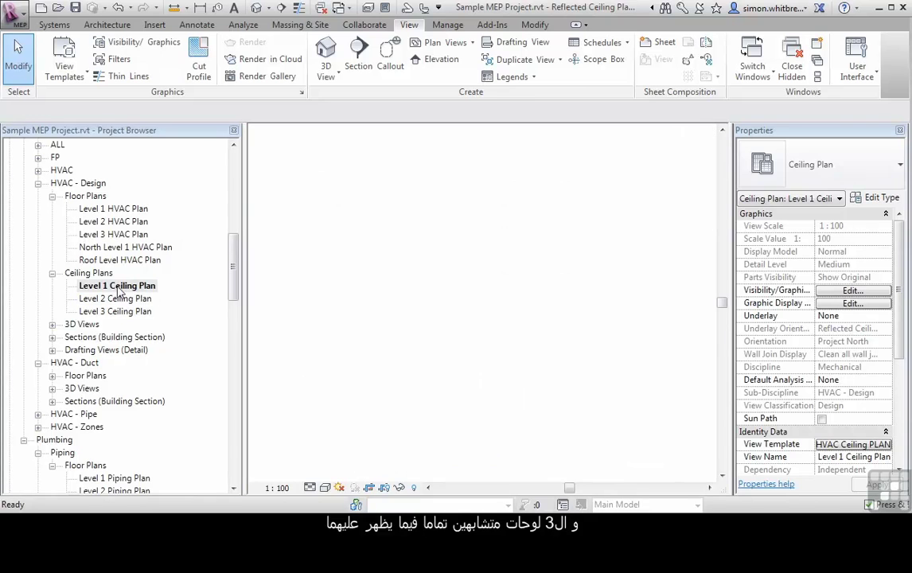
double_click(117, 300)
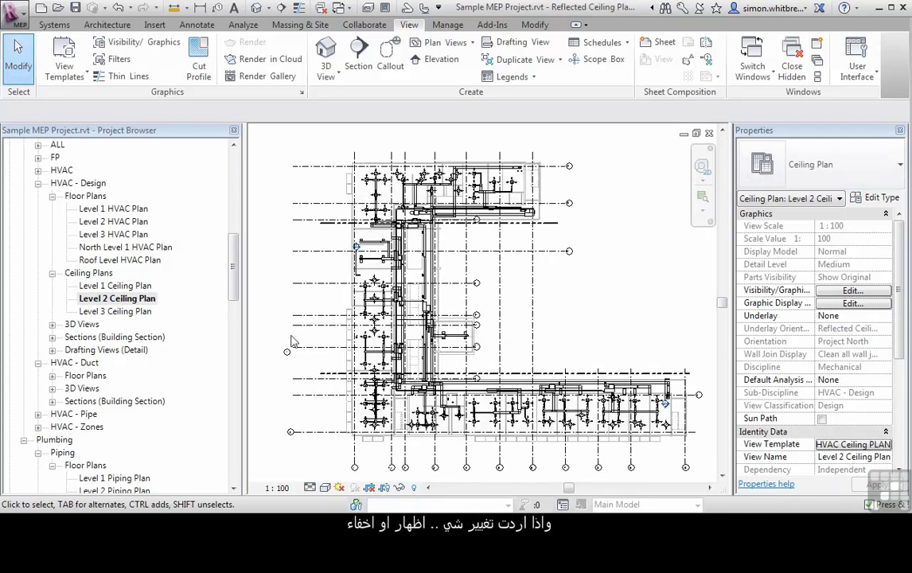
scroll(356, 434, up, 5)
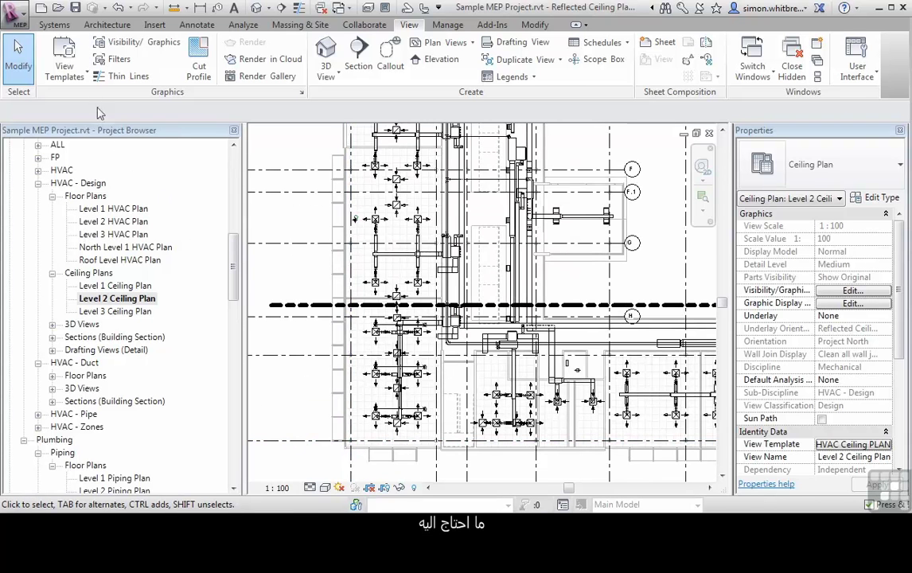
- Open the view template manager, filter the templates by the Mechanical discipline and select HVAC Ceiling PLAN
click(73, 76)
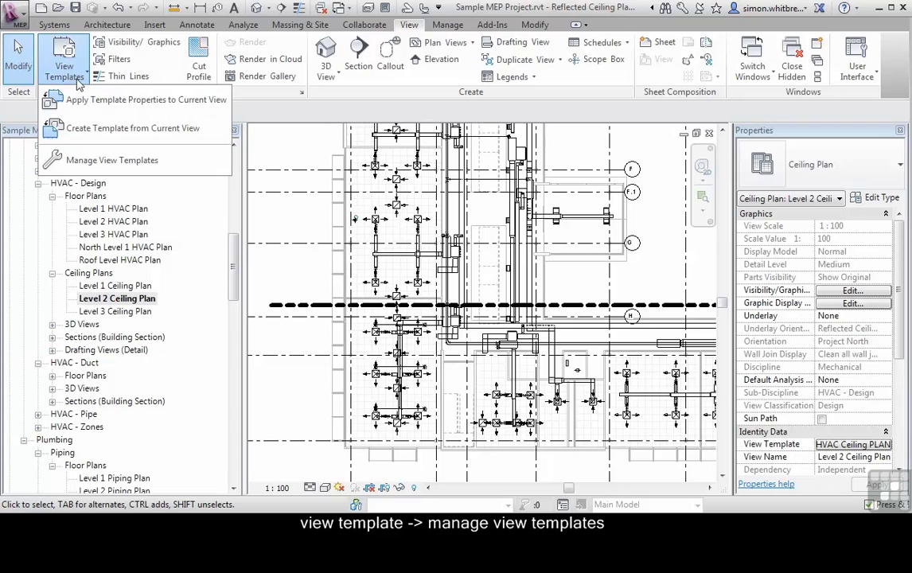
click(132, 161)
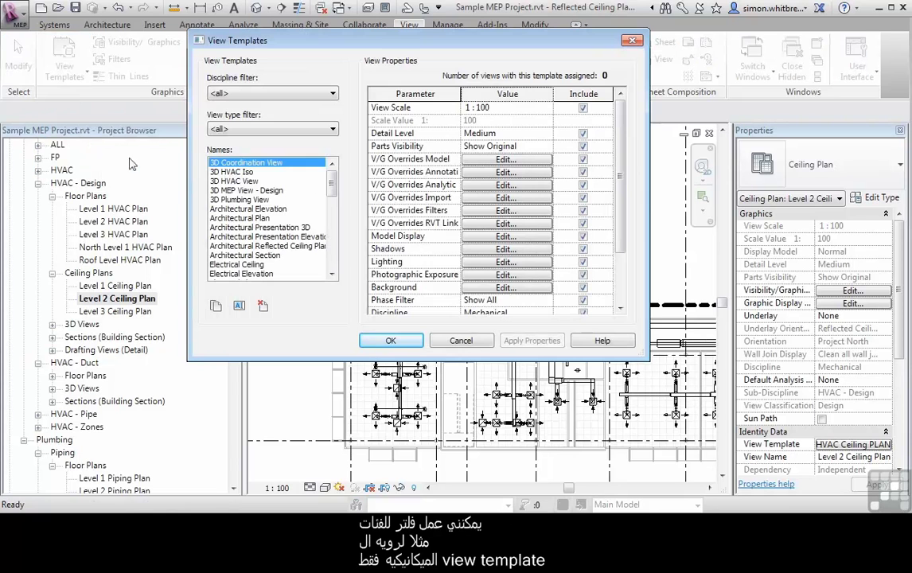
click(238, 95)
click(230, 134)
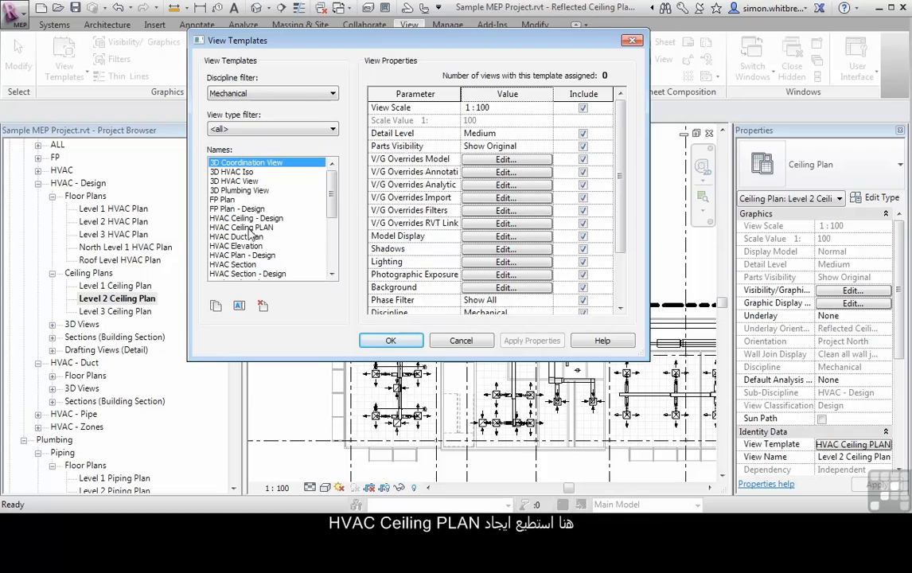
click(221, 228)
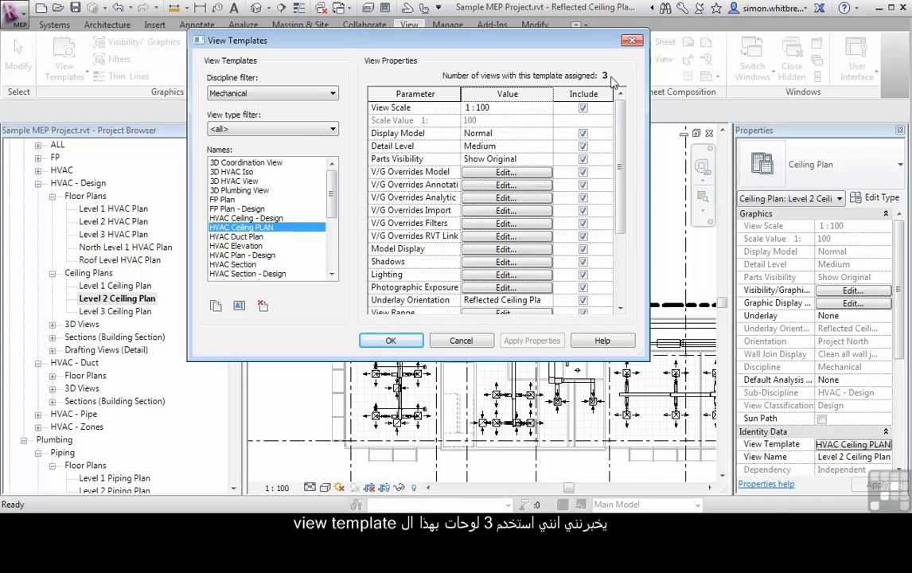
- Set the HVAC Ceiling PLAN template's view scale to 1 : 50 and its detail level to Fine
click(546, 108)
click(484, 126)
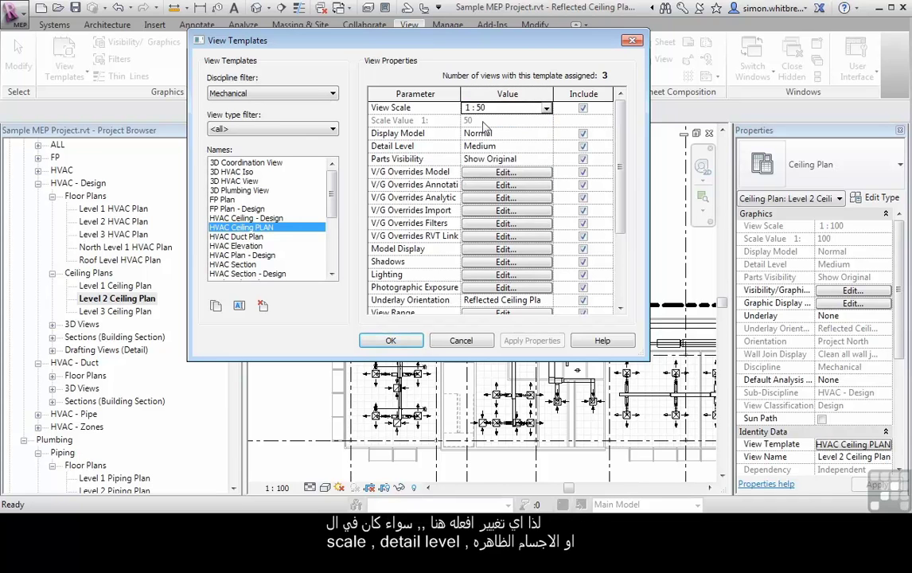
click(546, 148)
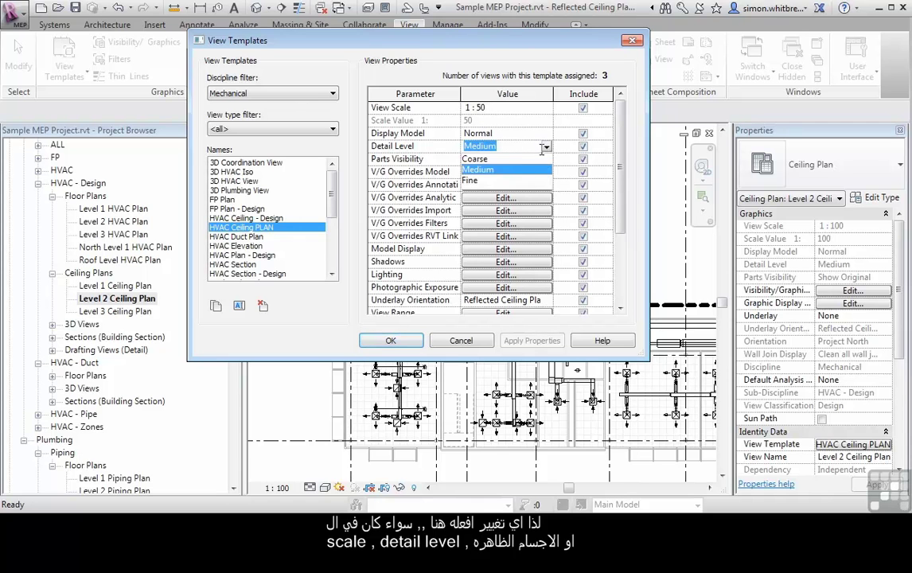
click(485, 182)
- Turn off Air Terminals in the HVAC Ceiling PLAN template's model overrides and accept the template changes
click(484, 174)
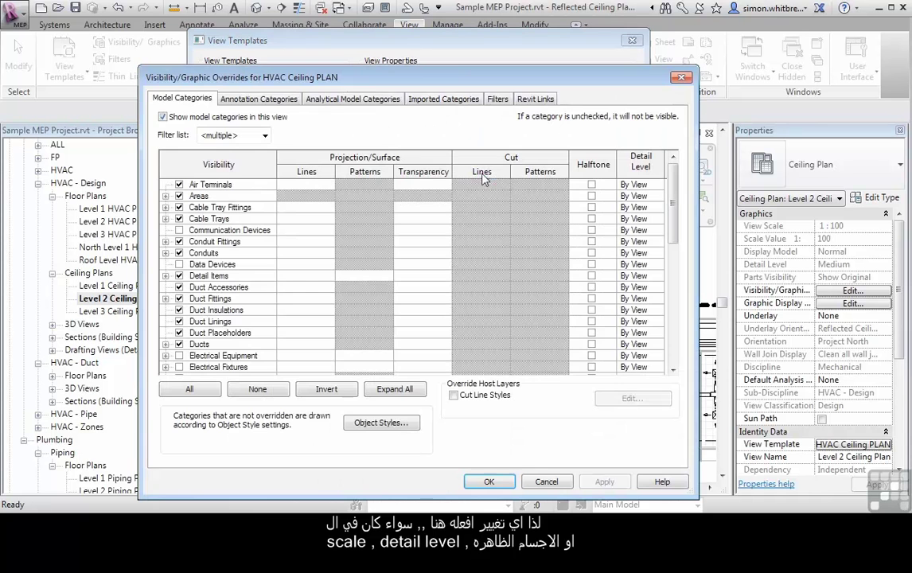
click(179, 186)
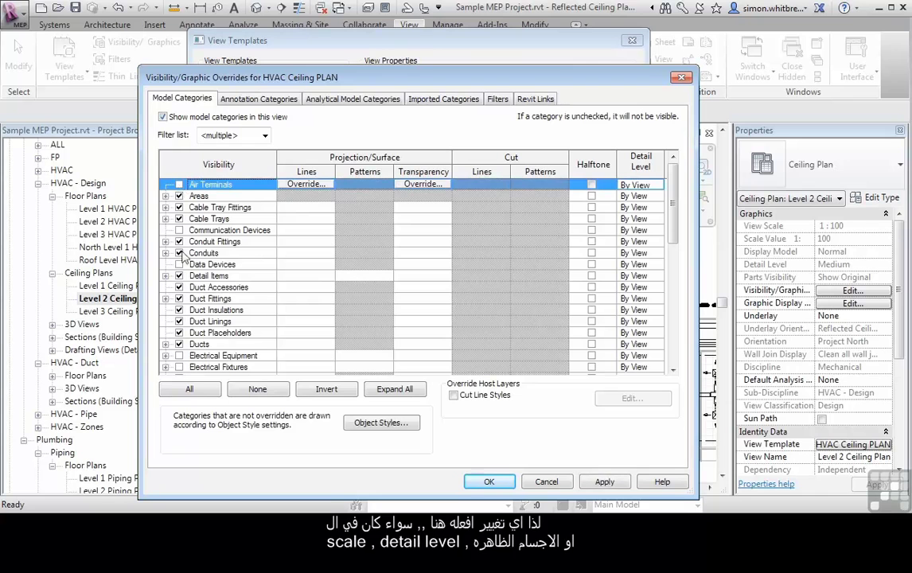
click(489, 481)
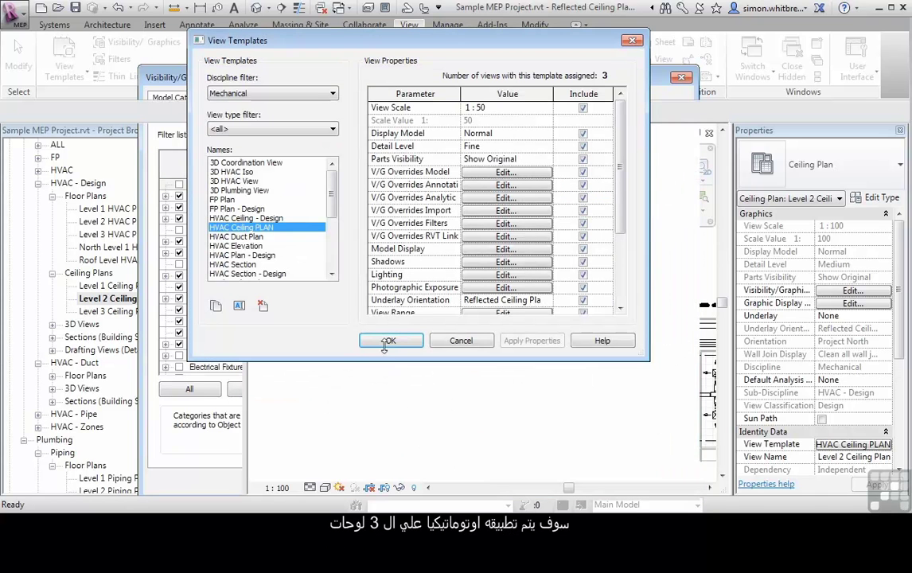
click(388, 340)
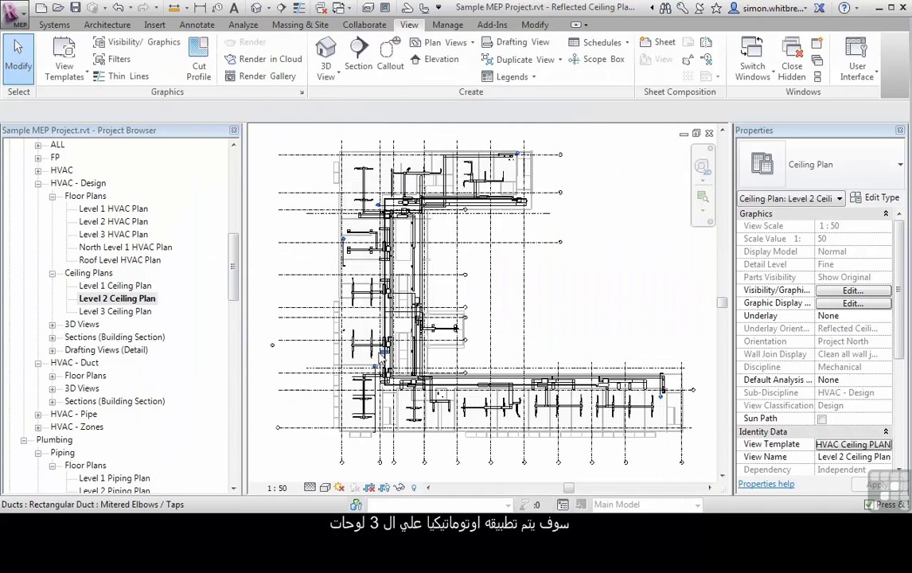
- Open the Level 3 Ceiling Plan and inspect the ductwork up close for the template's changes
double_click(120, 312)
scroll(327, 420, up, 2)
scroll(336, 367, up, 4)
middle_drag(364, 216, 372, 452)
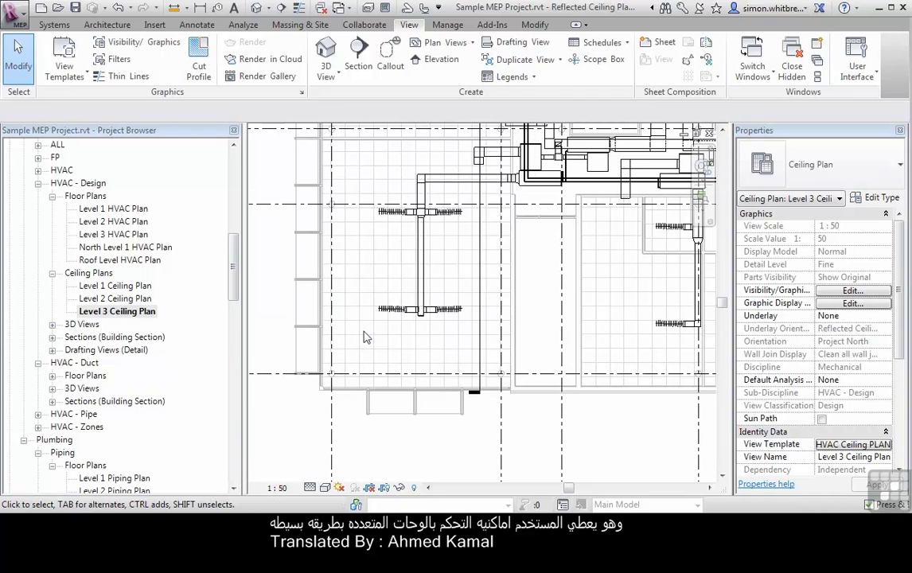